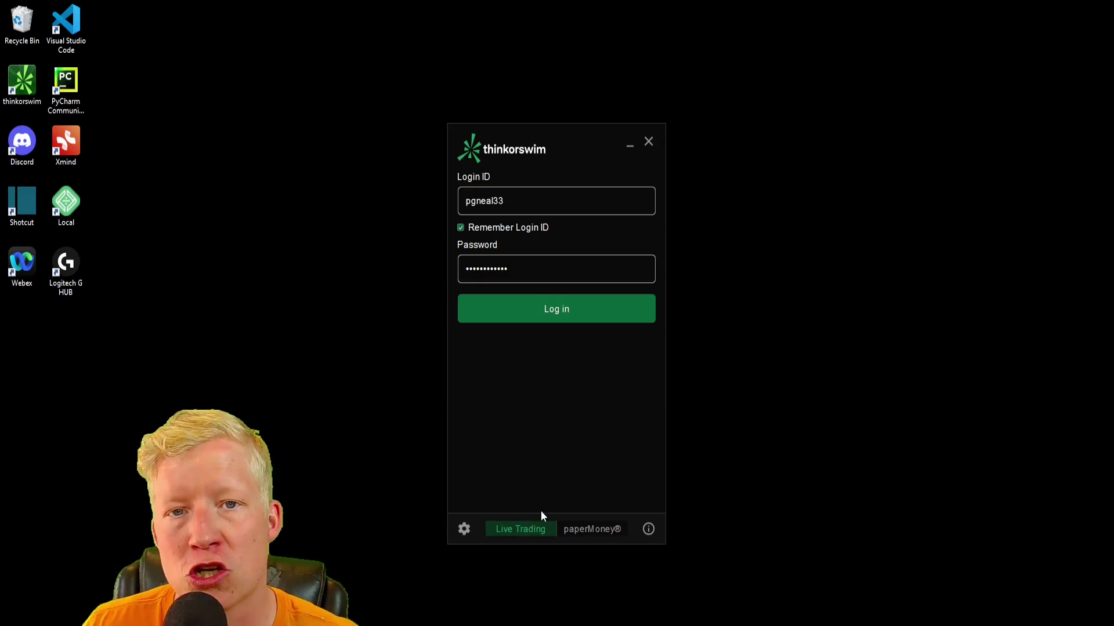
Switch the login to paperMoney and open the launcher's settings page
click(581, 528)
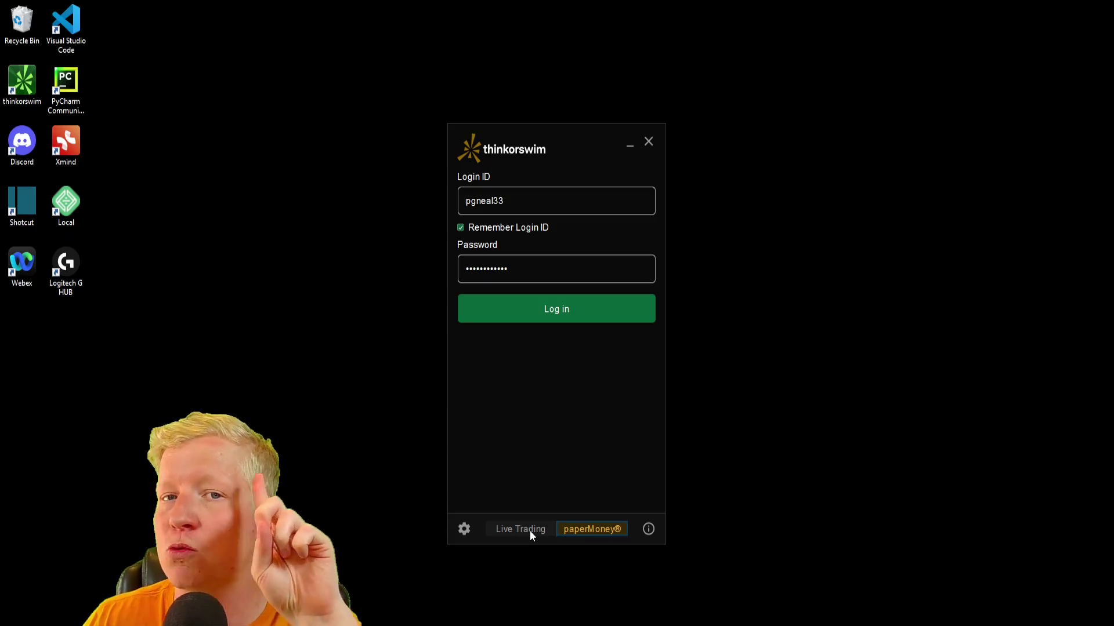
click(464, 531)
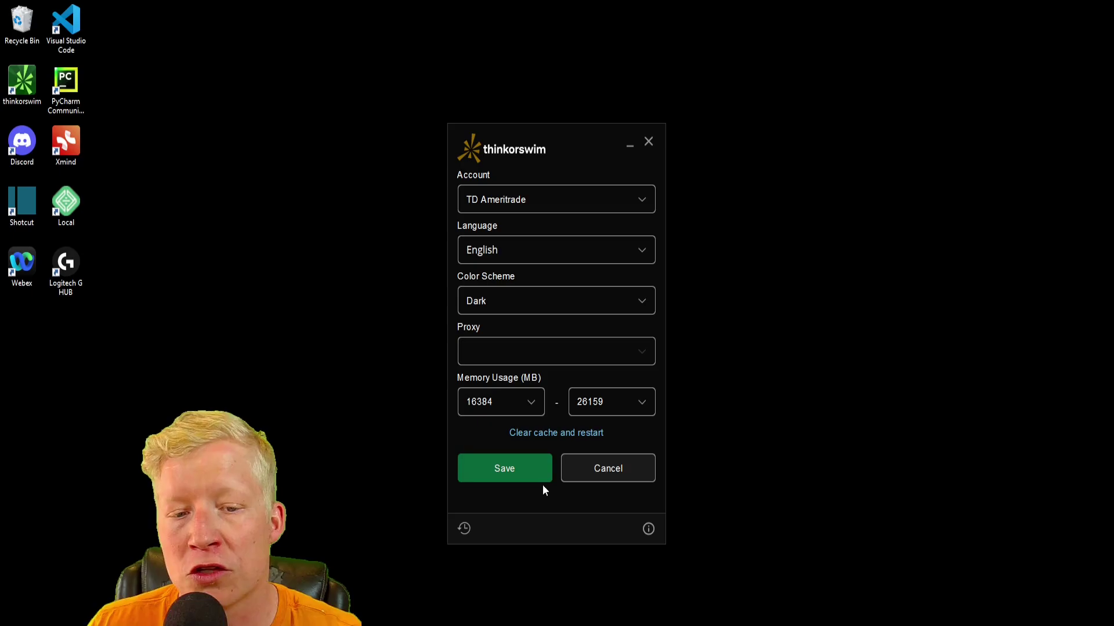
Keep memory usage at 16384–26159 MB, then bring up Task Manager with Ctrl+Shift+Esc
click(531, 404)
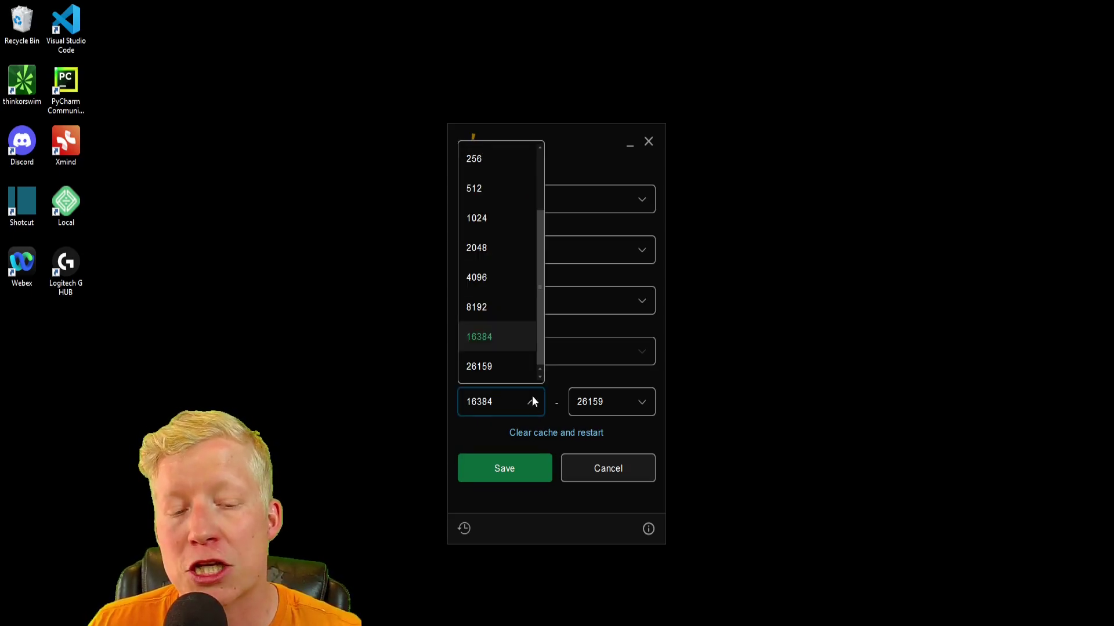
click(534, 406)
click(640, 405)
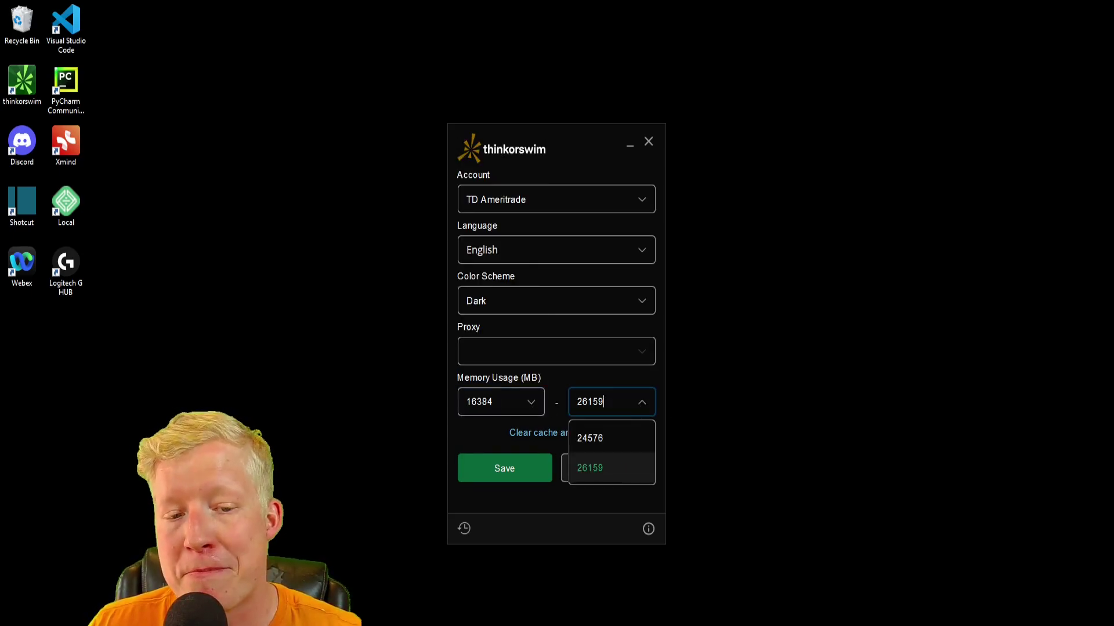
click(586, 400)
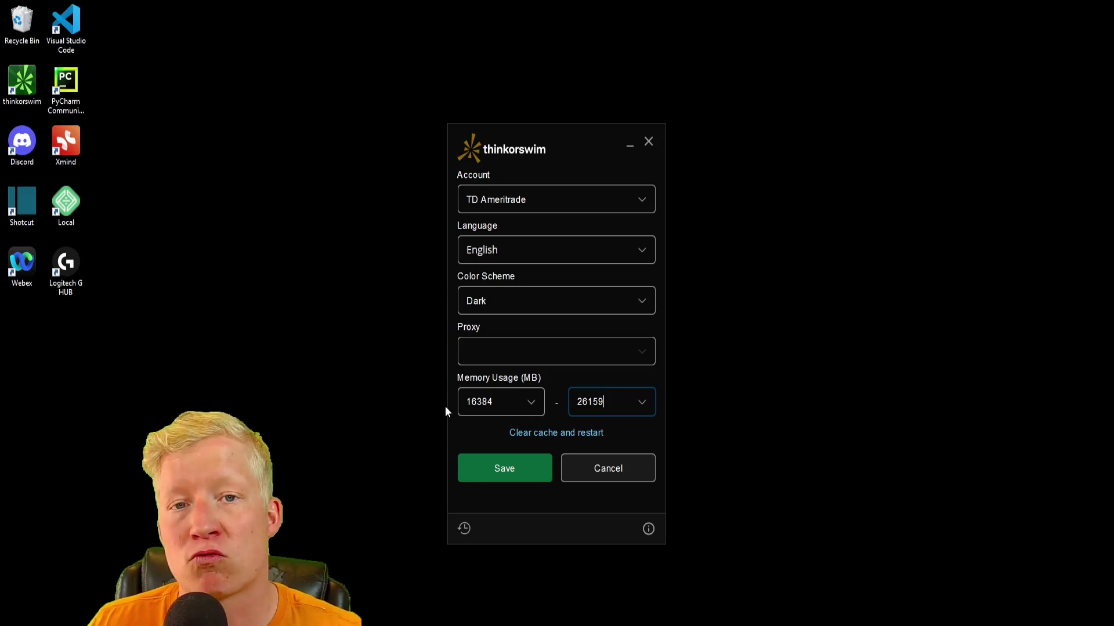
click(530, 405)
scroll(485, 259, up, 1)
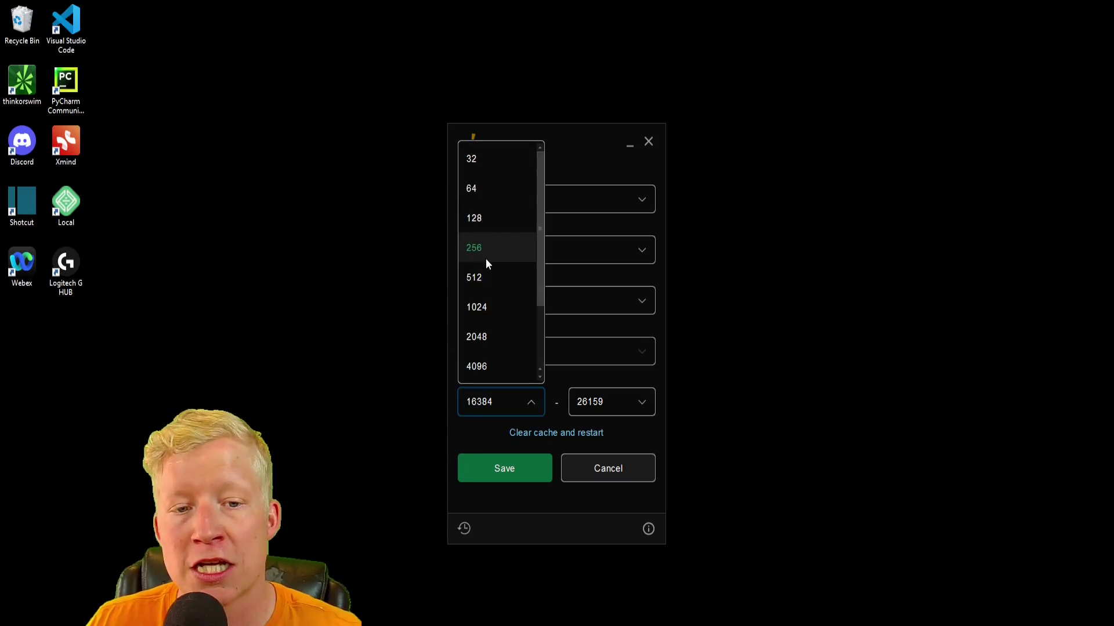
click(554, 368)
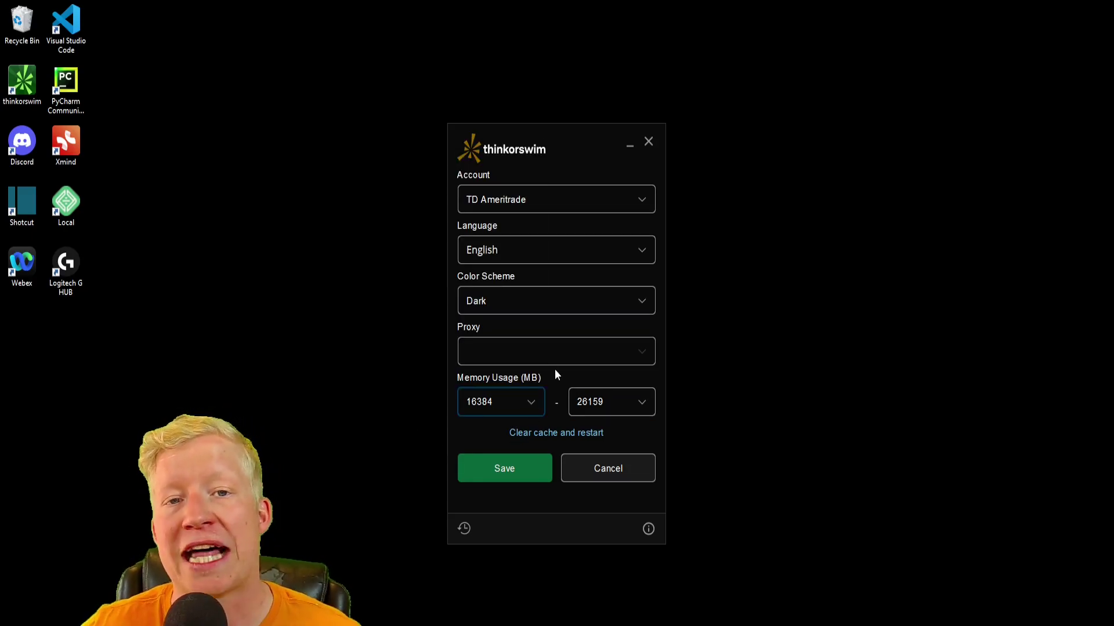
key(ctrl+shift+Escape)
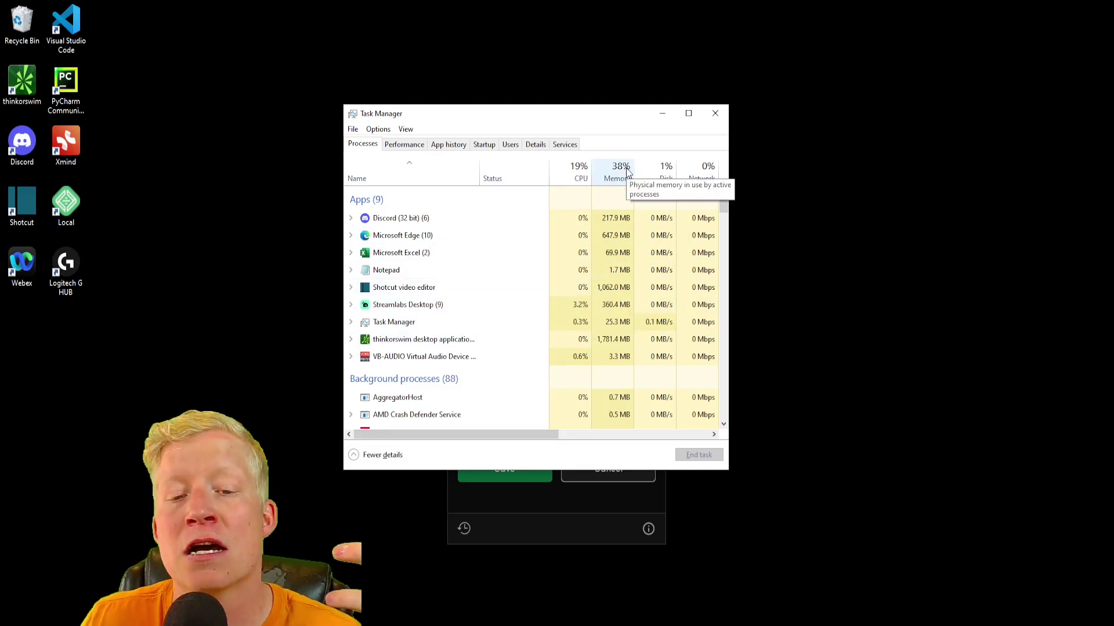
Close Task Manager after checking thinkorswim's memory use of about 1,781 MB
click(715, 114)
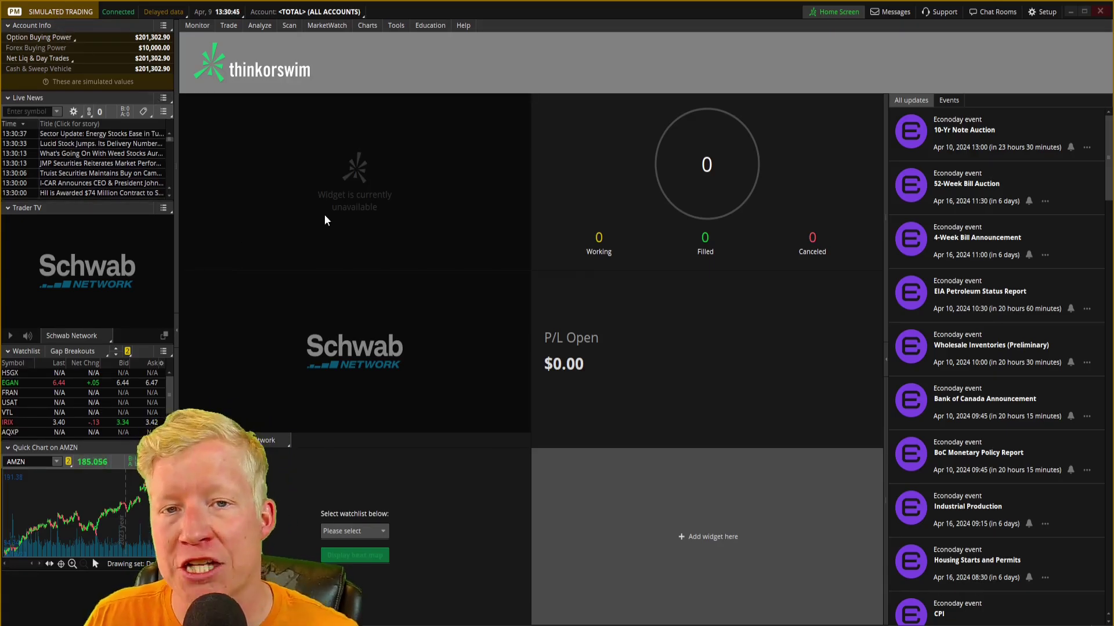
click(1043, 12)
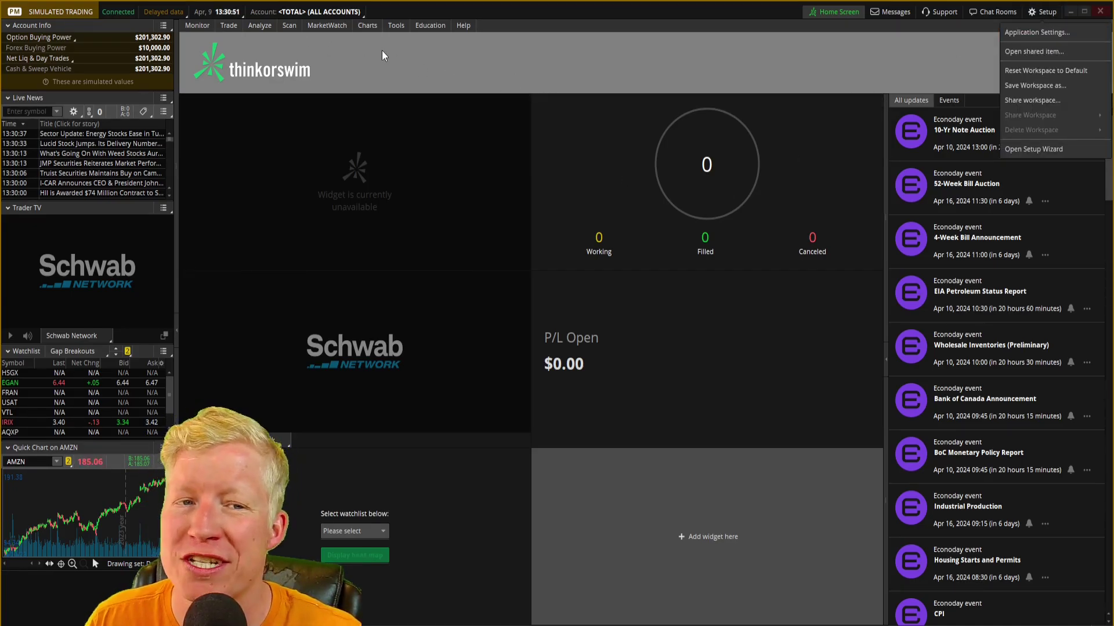
click(287, 26)
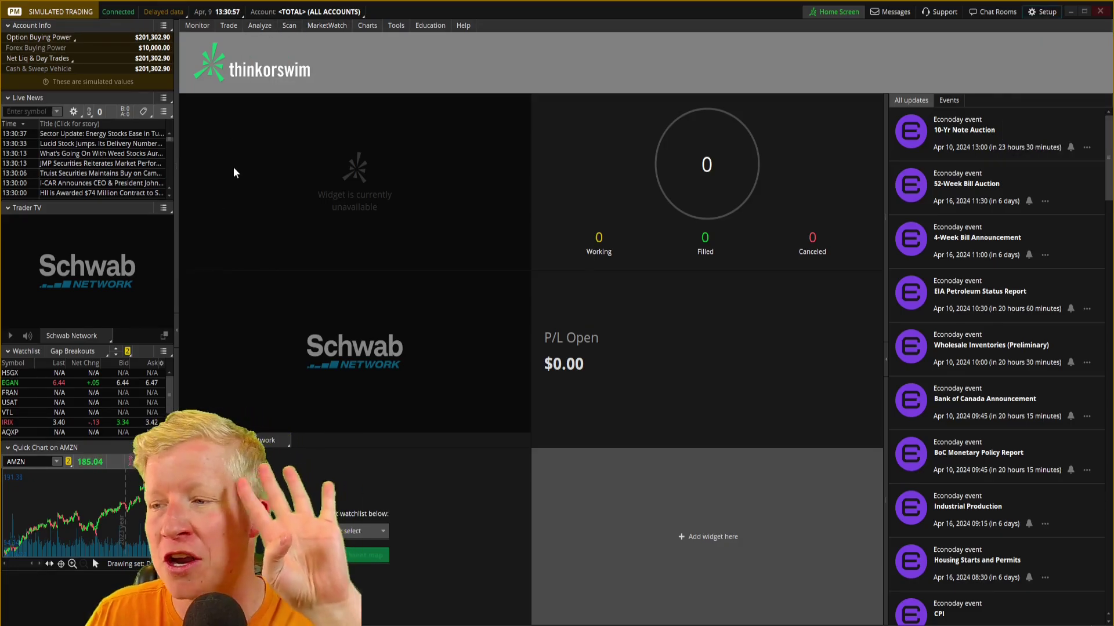
Switch Charts to a single full-size chart and load NVDA, AMZN, F, then SPY
click(366, 26)
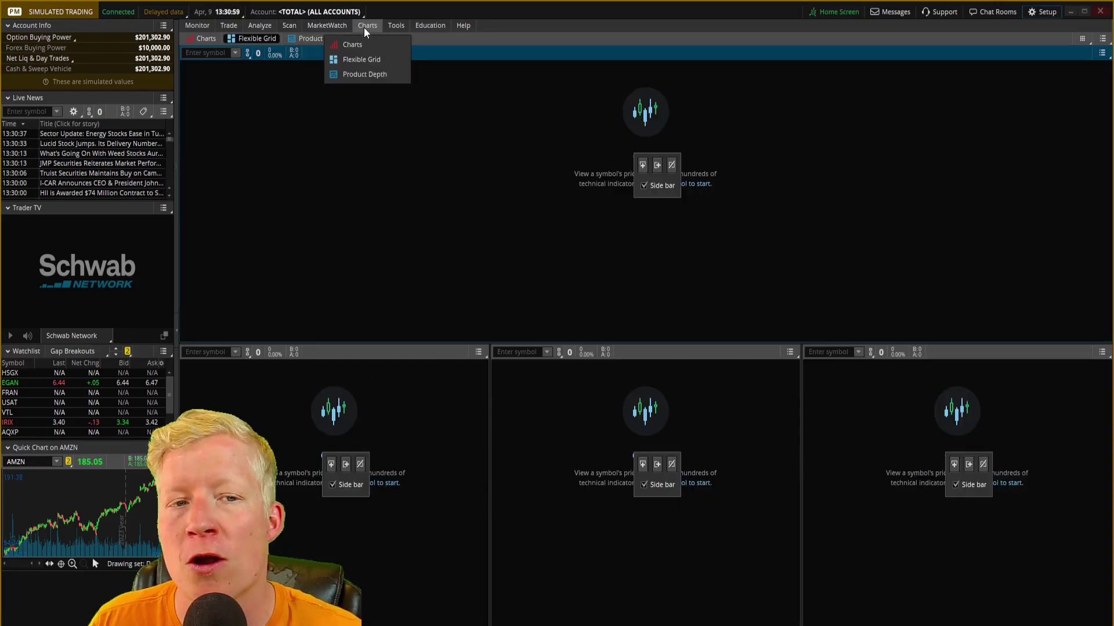
click(211, 41)
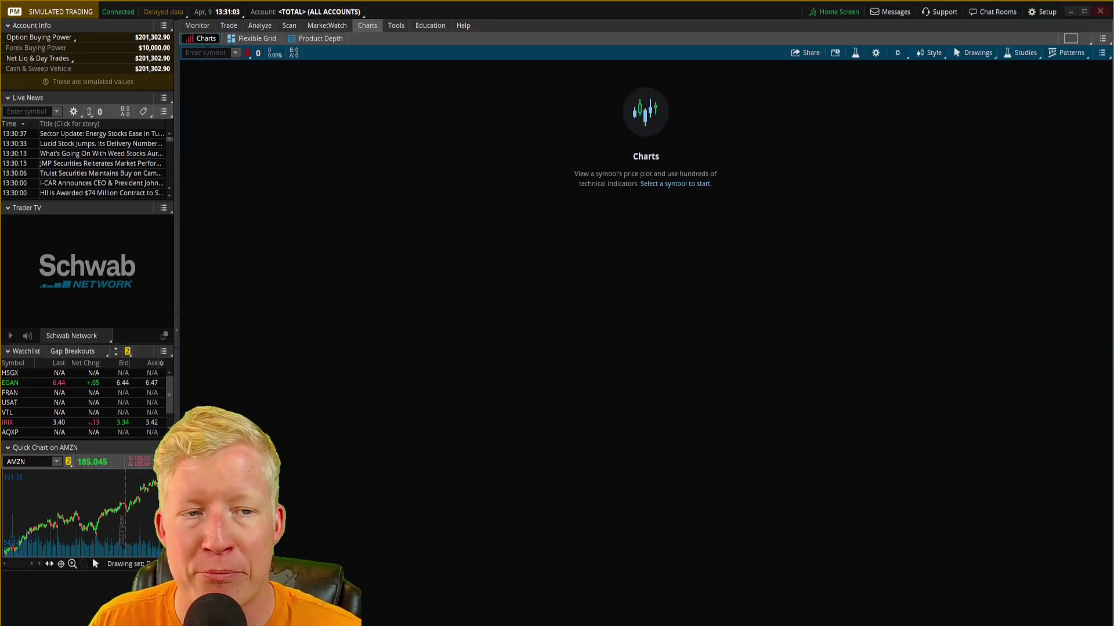
click(207, 53)
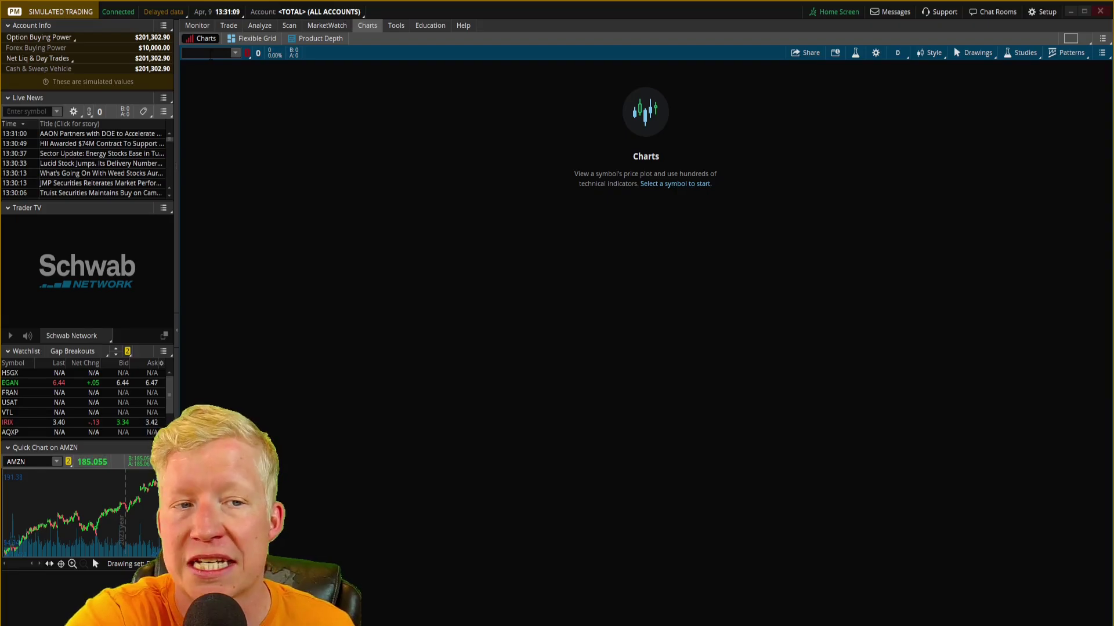
text(NVDA)
key(Return)
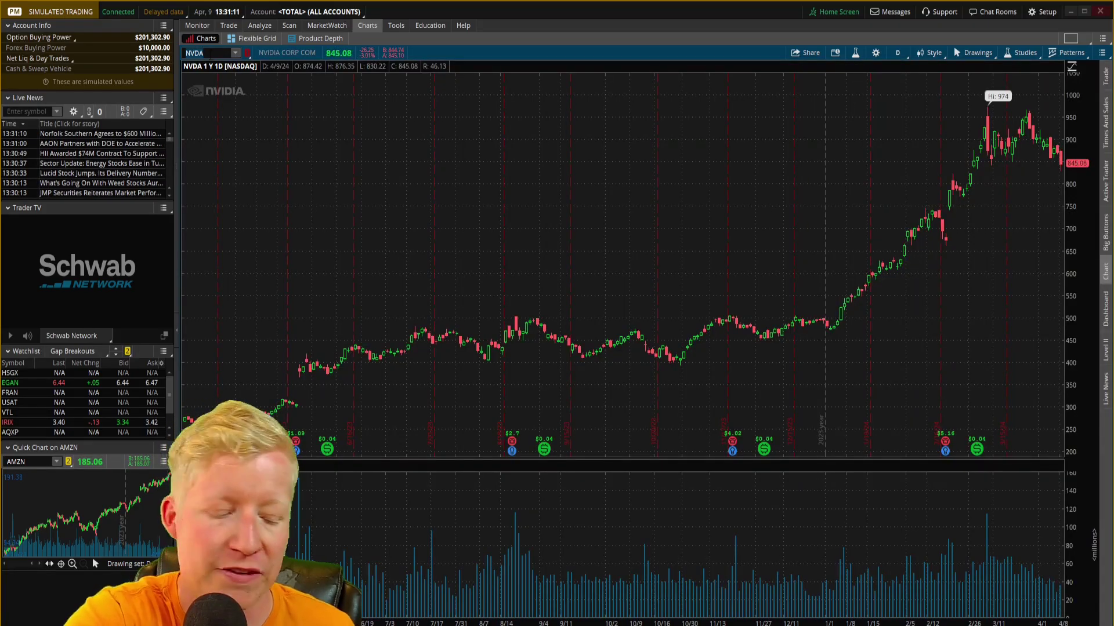
text(AMZN)
key(Return)
text(F)
key(Return)
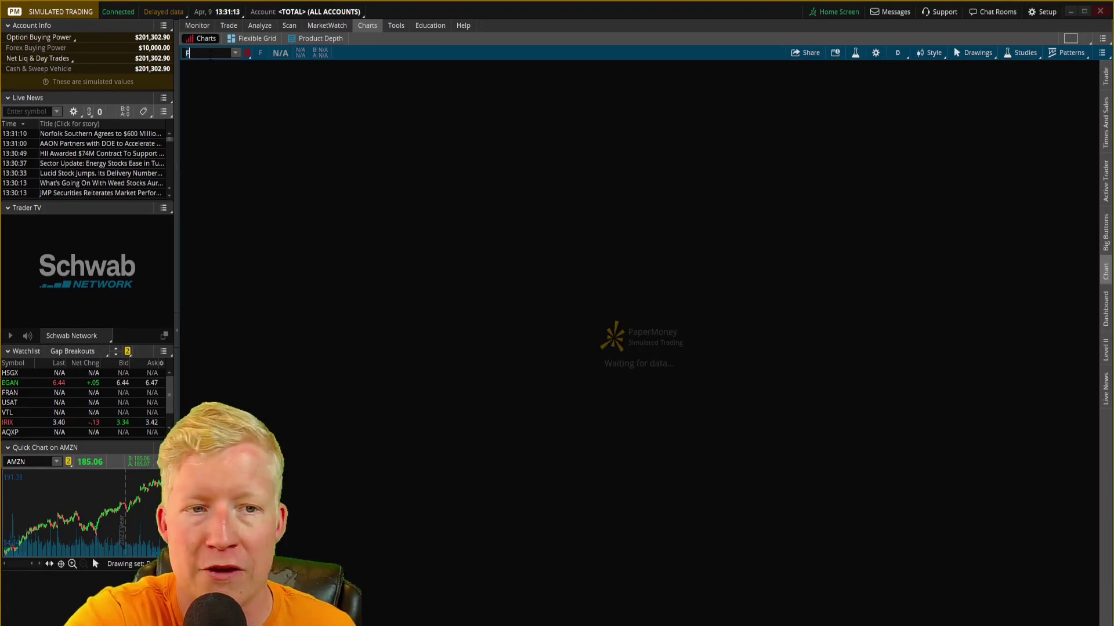
text(SPY)
key(Return)
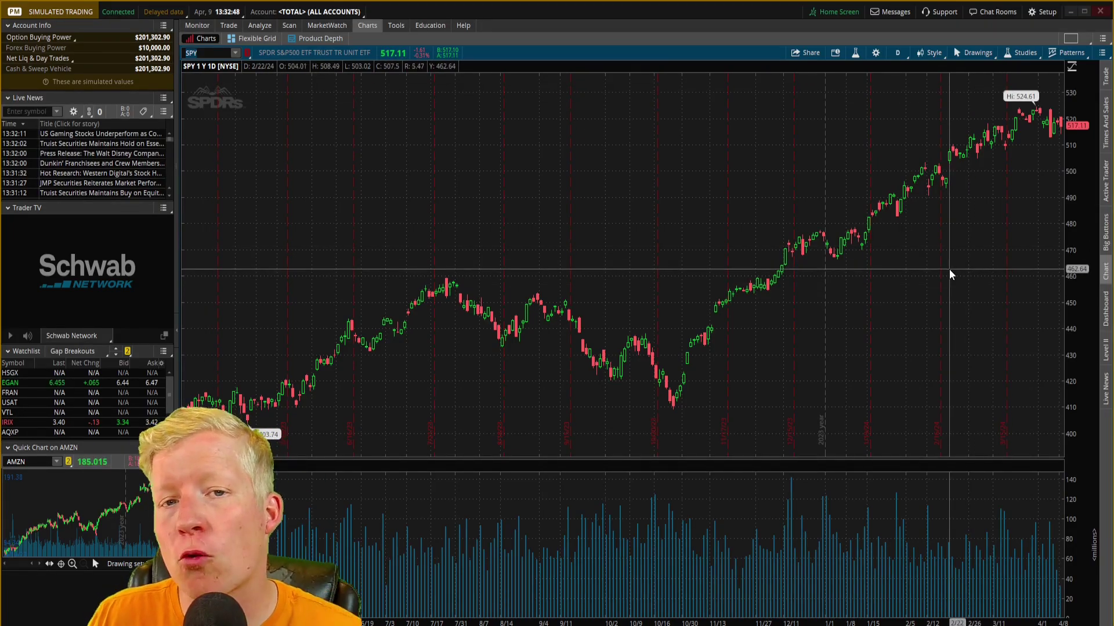
click(1045, 12)
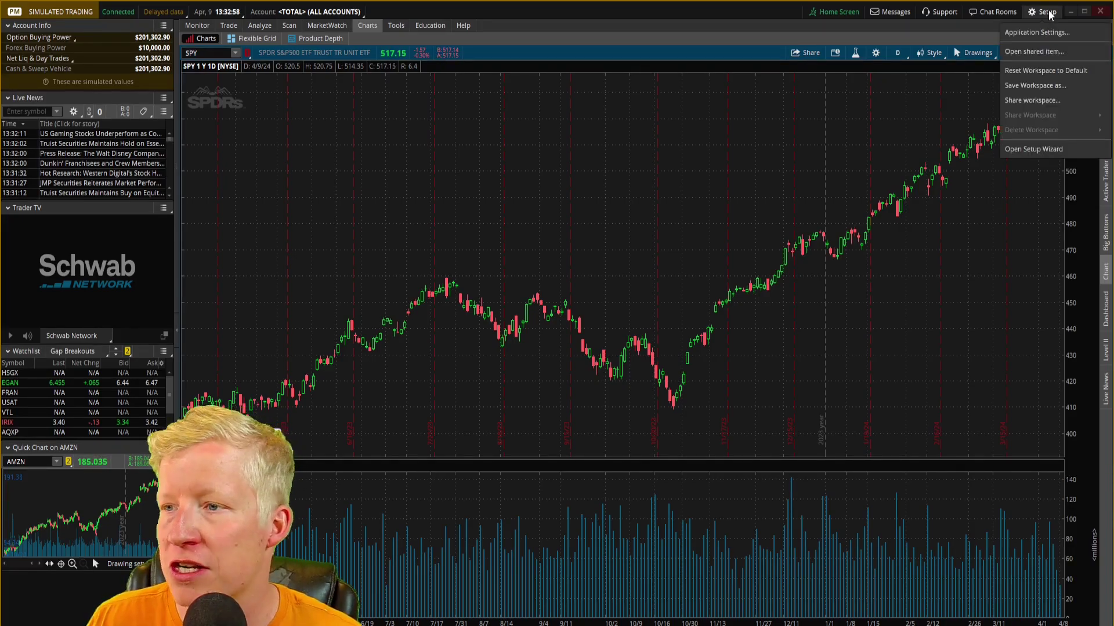
click(1043, 33)
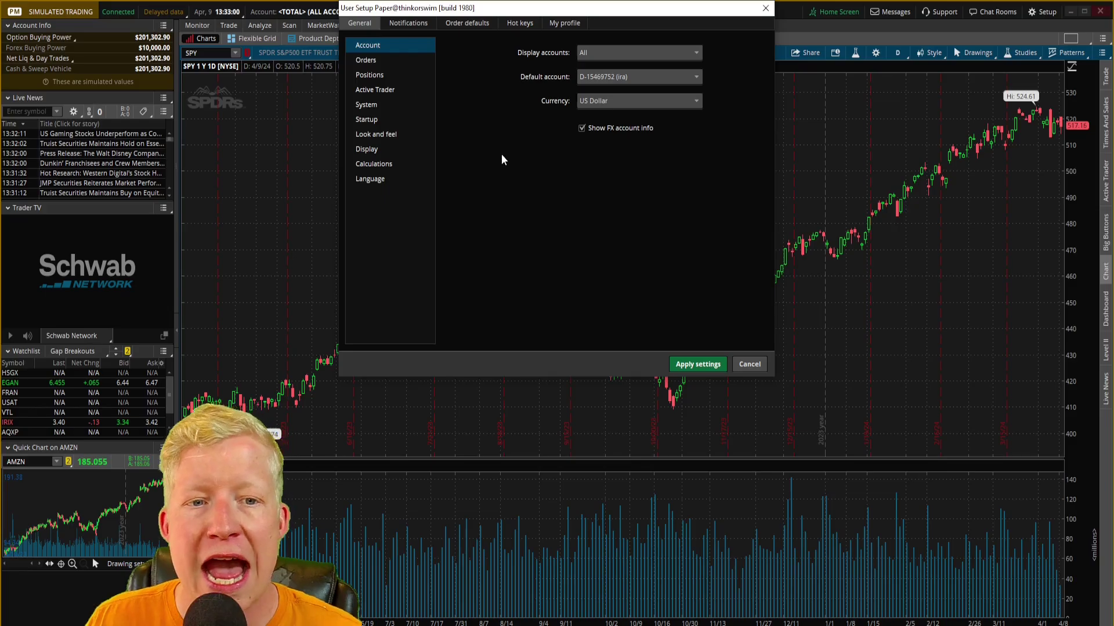
click(372, 107)
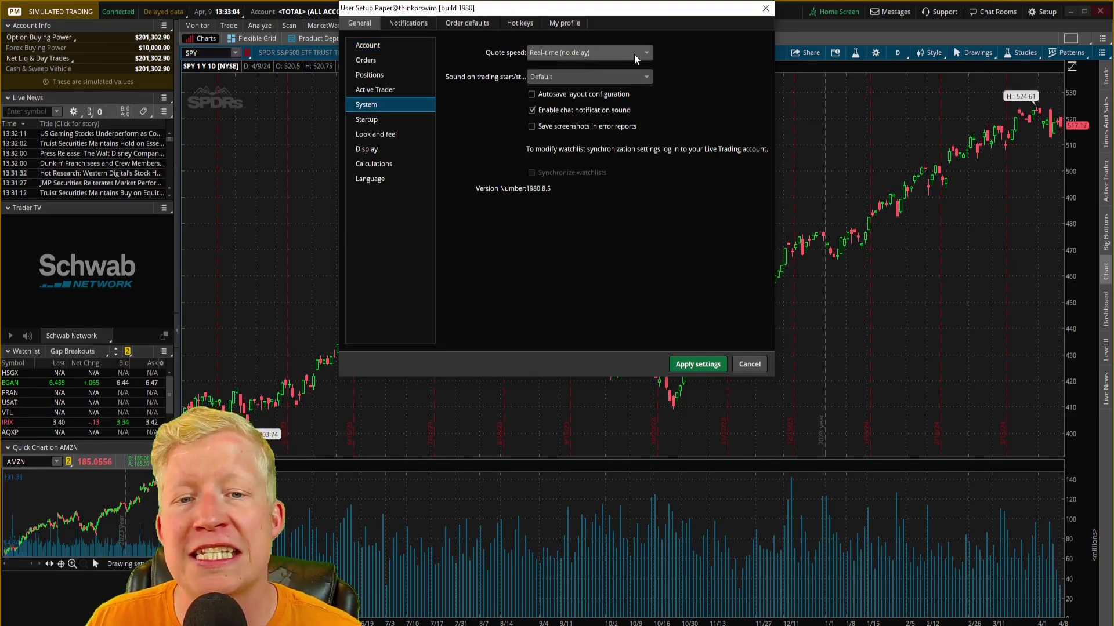
click(591, 54)
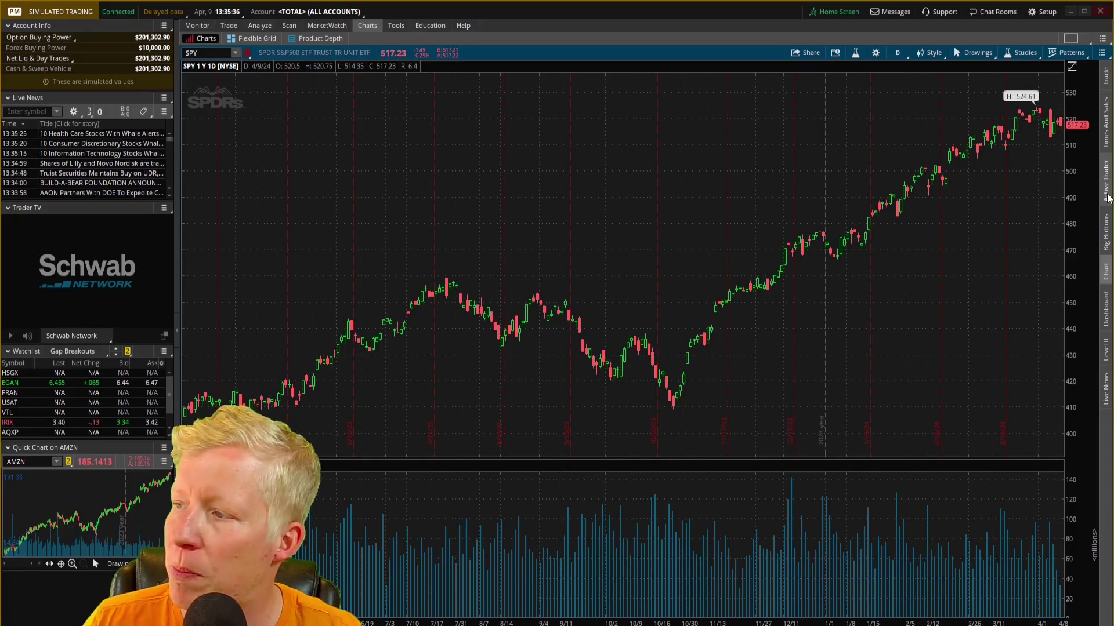
click(1106, 191)
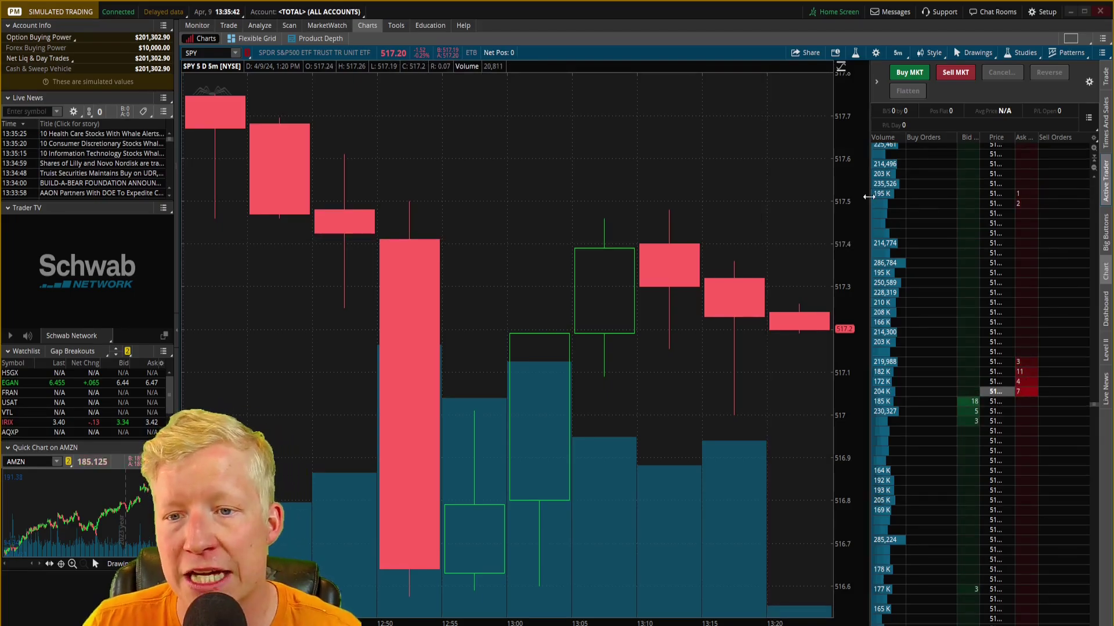
drag(868, 197, 903, 197)
drag(996, 138, 990, 139)
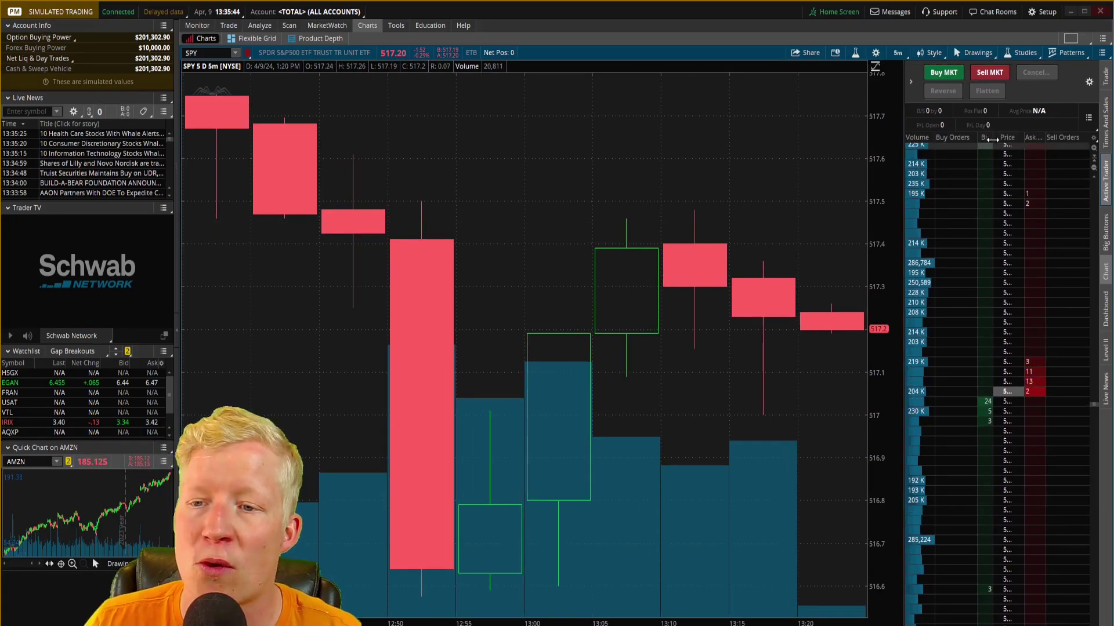
click(960, 72)
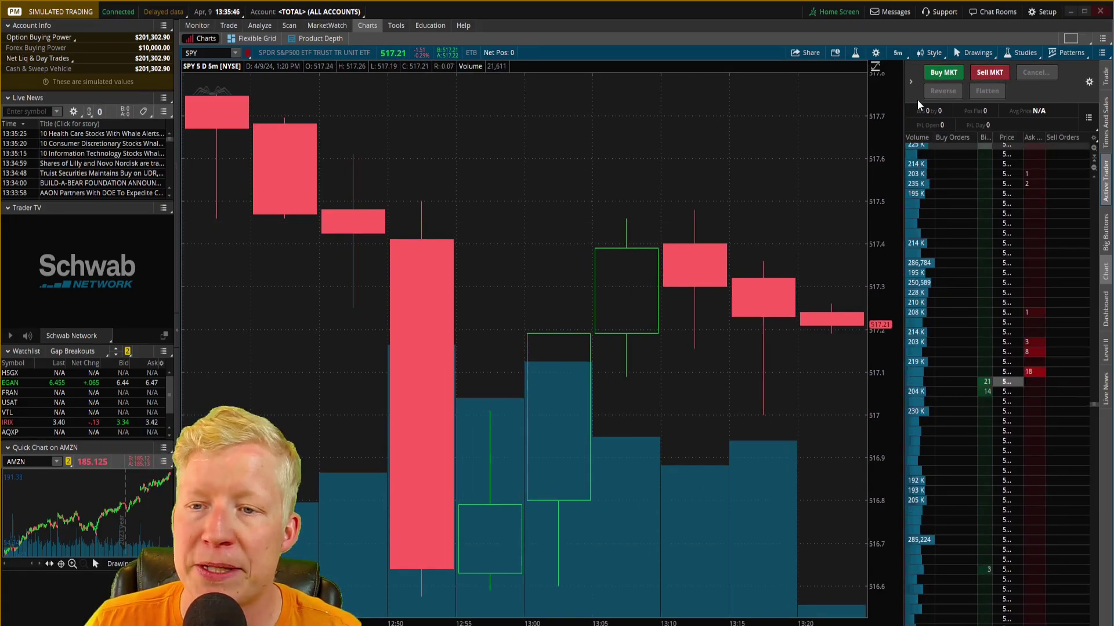
click(910, 82)
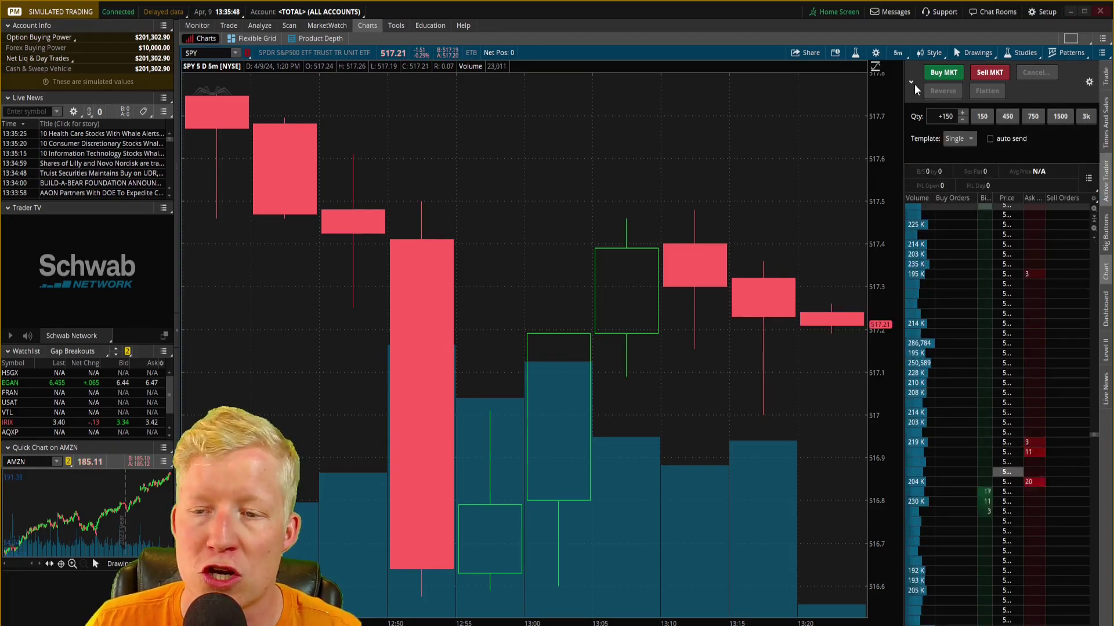
click(911, 84)
click(911, 82)
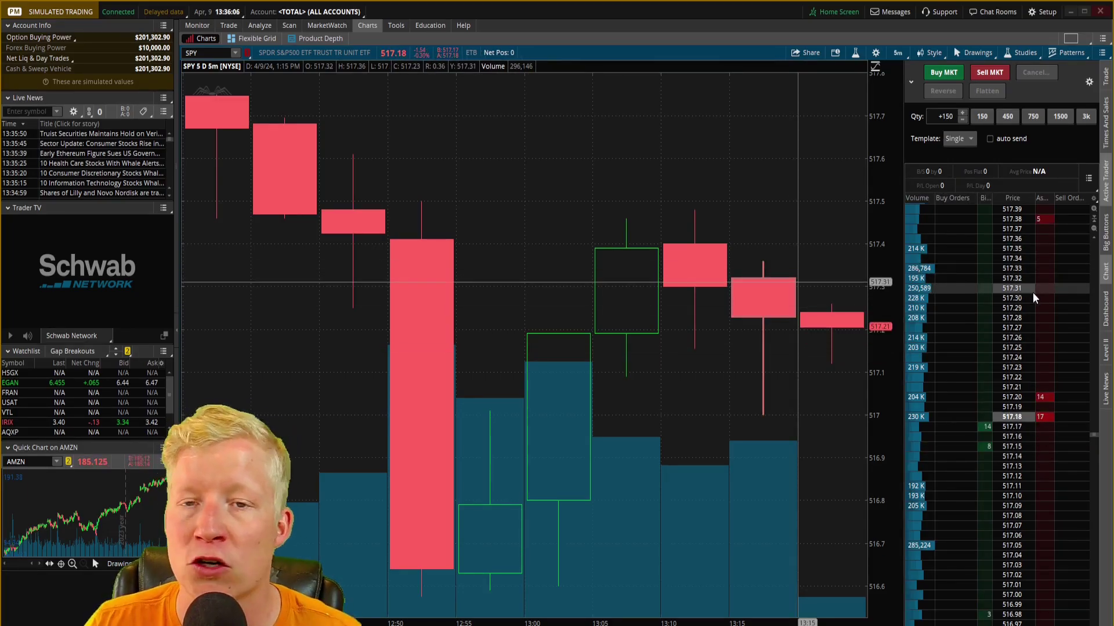
click(945, 75)
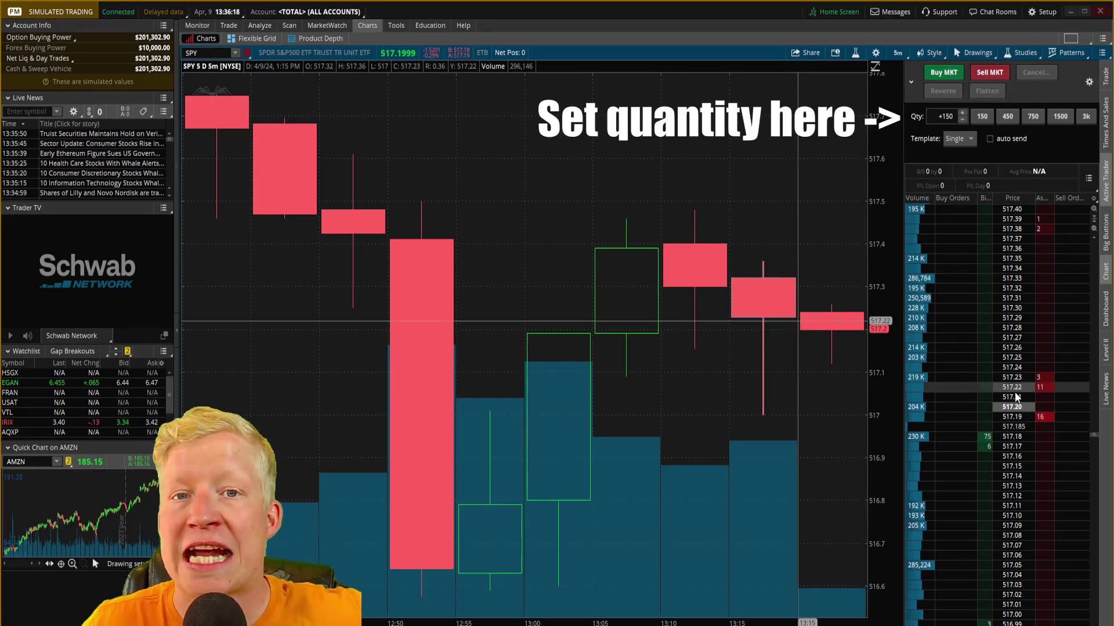
Send a 150-share SPY market buy, moving the Order Confirmation Dialog to centre first
click(944, 73)
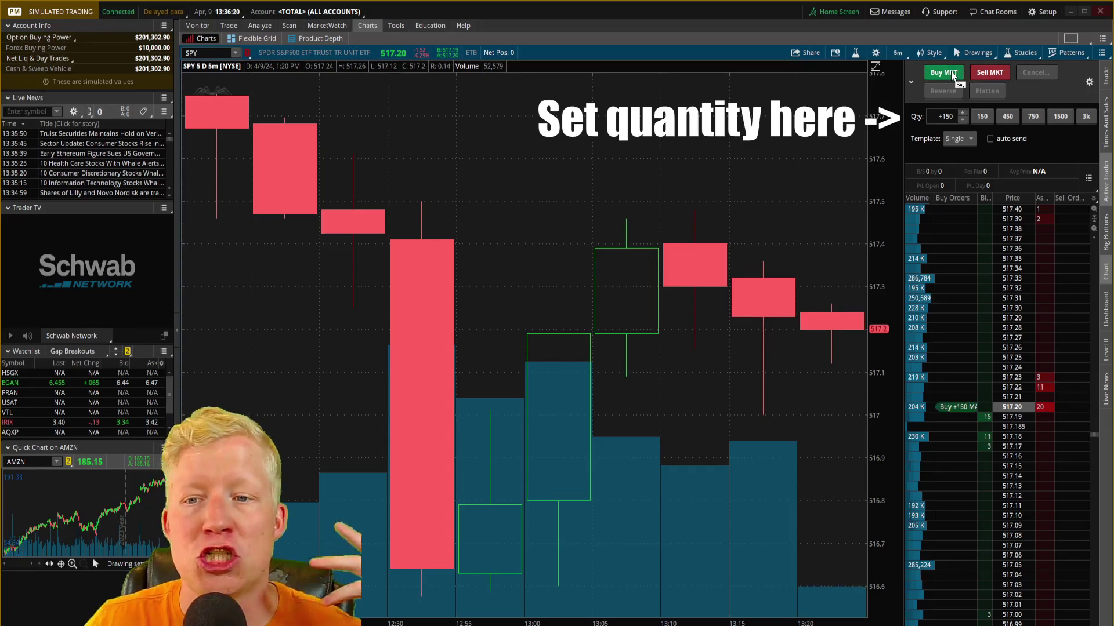
click(951, 75)
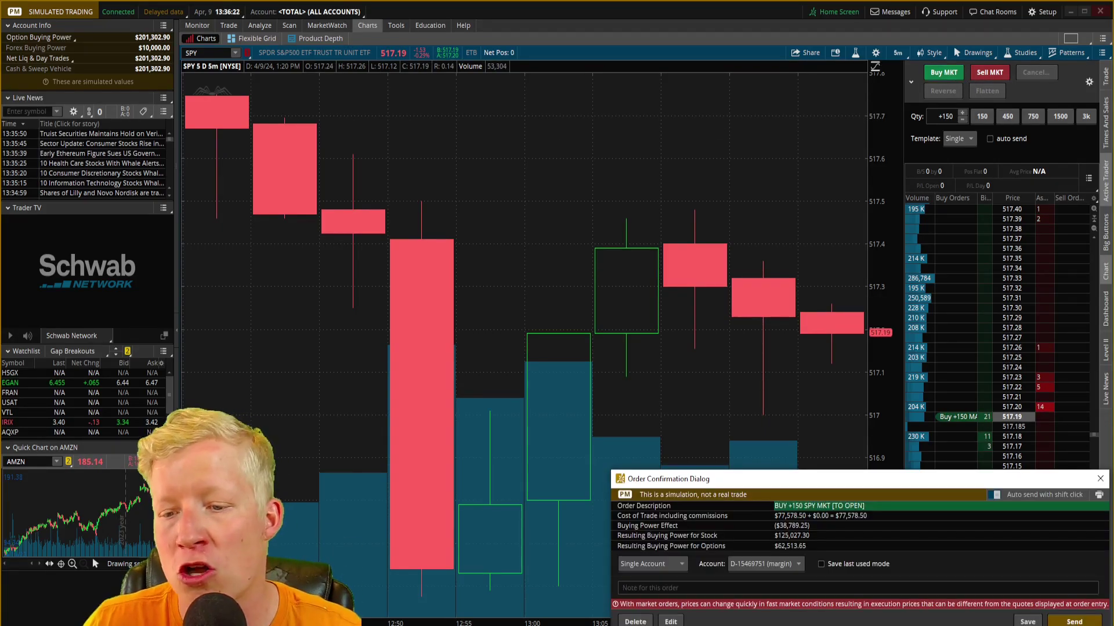
drag(1049, 486, 938, 285)
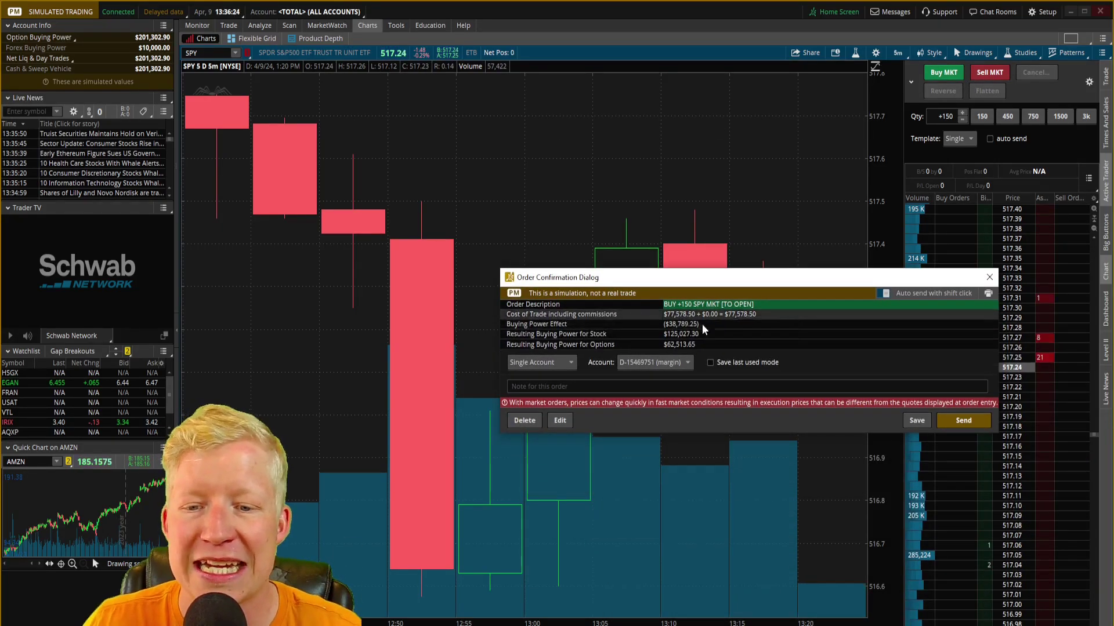
click(964, 420)
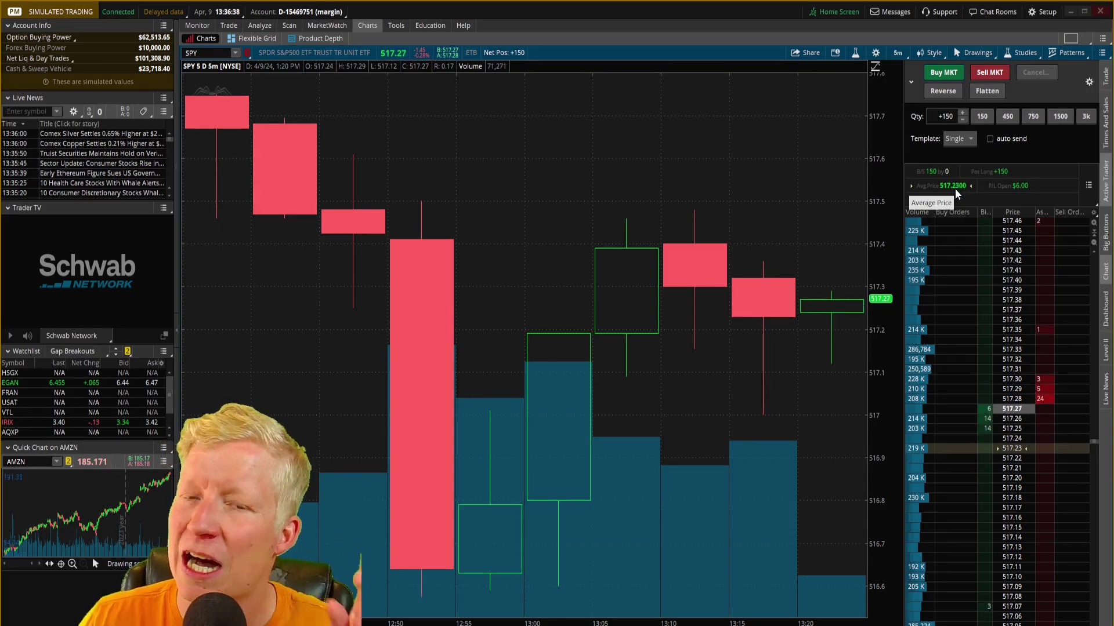
click(957, 75)
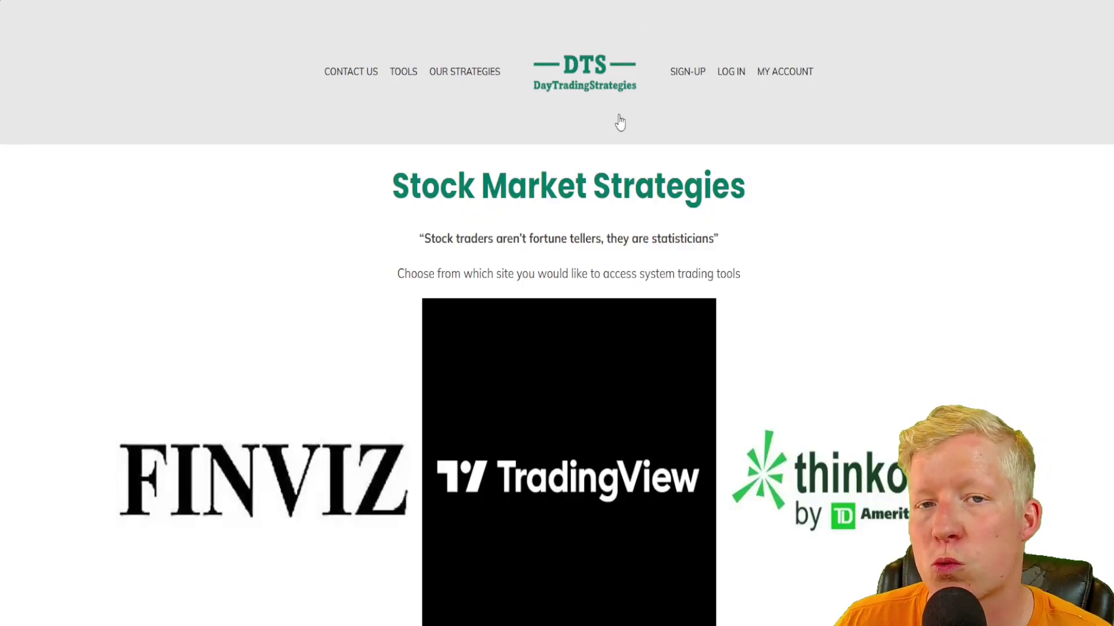
Go to the DayTradingStrategies thinkorswim page via the thinkorswim logo
click(873, 491)
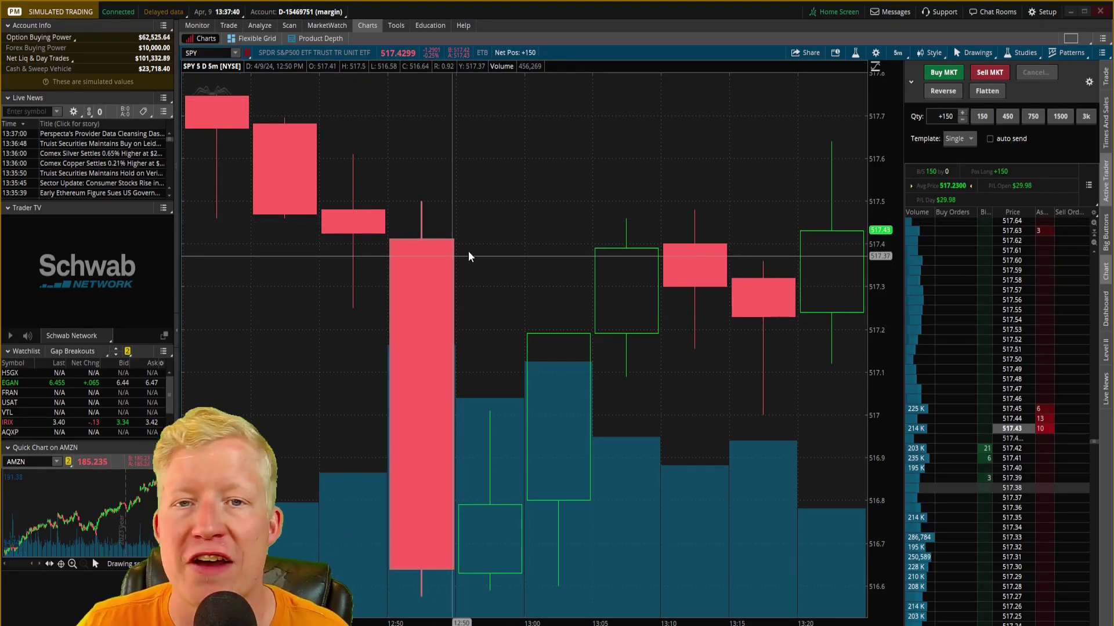
Open the Customize dialog from the Active Trader order panel's gear icon
click(954, 74)
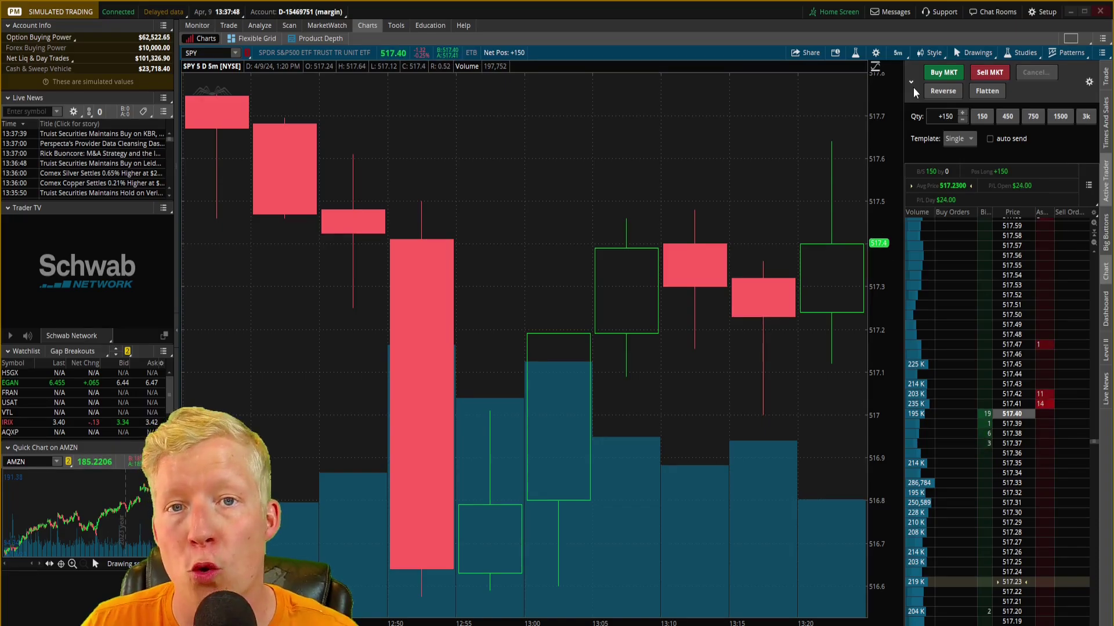
click(957, 76)
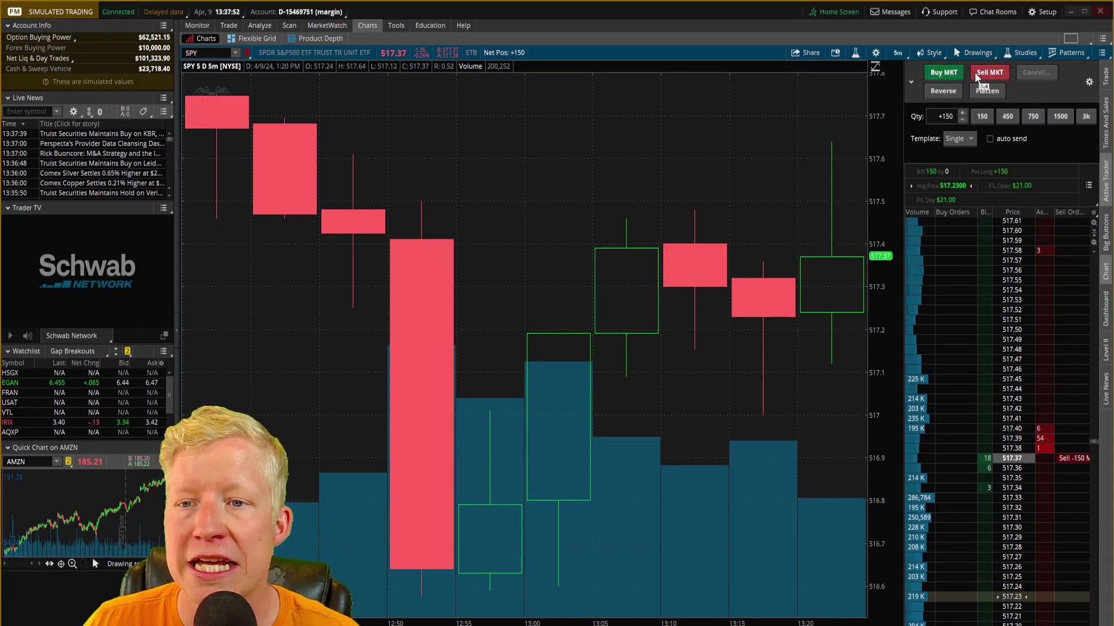
click(1088, 83)
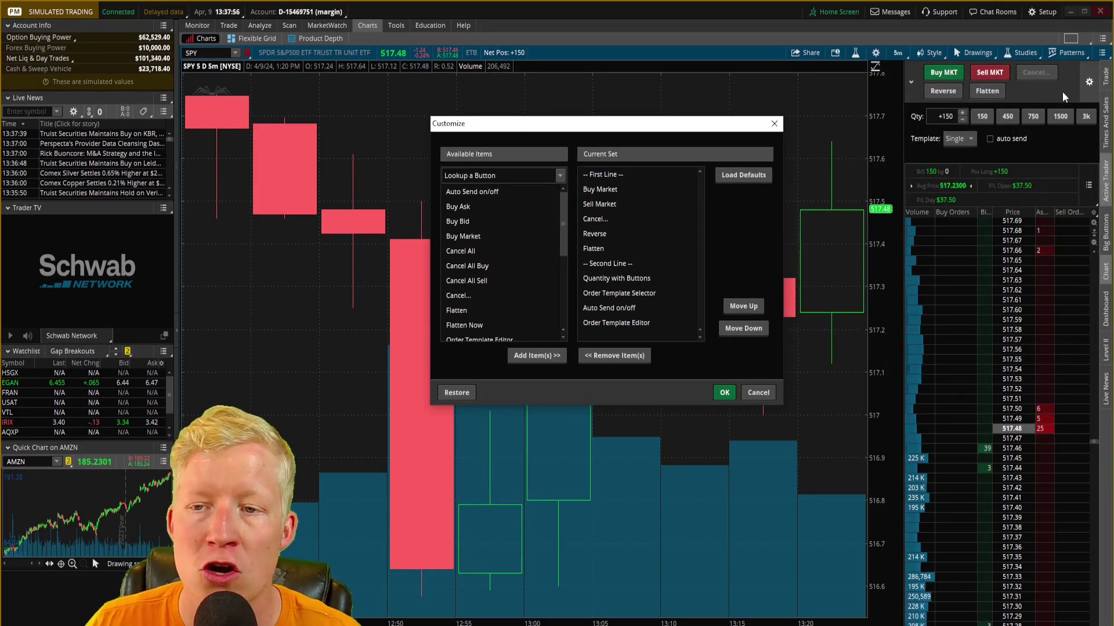
Search the available buttons for 'sell' and add Sell Ask and Sell Bid
click(520, 174)
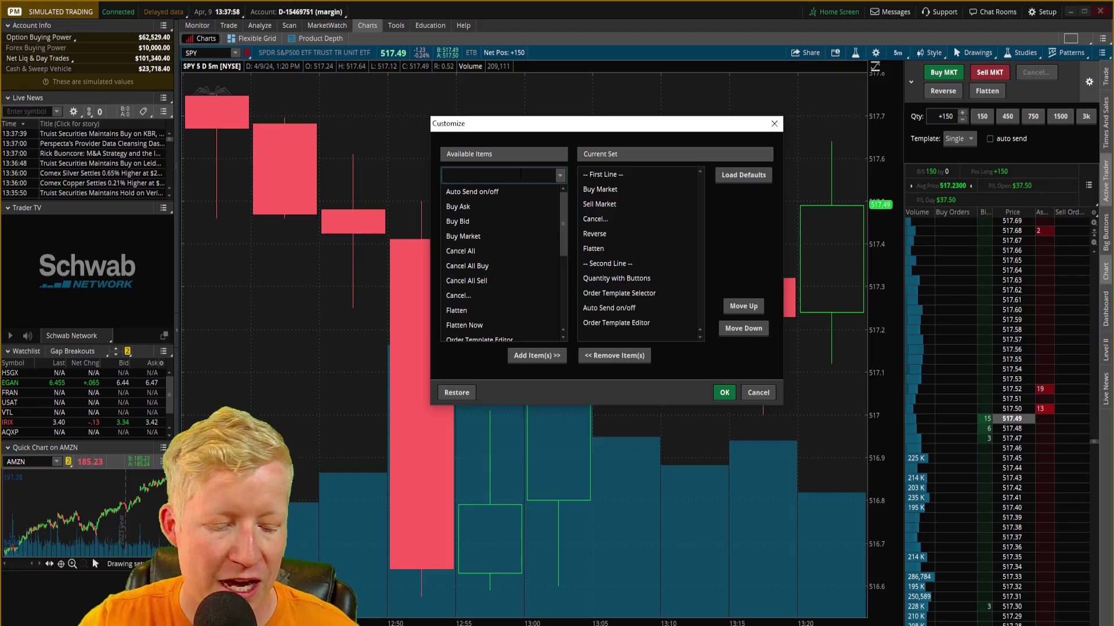
text(buy)
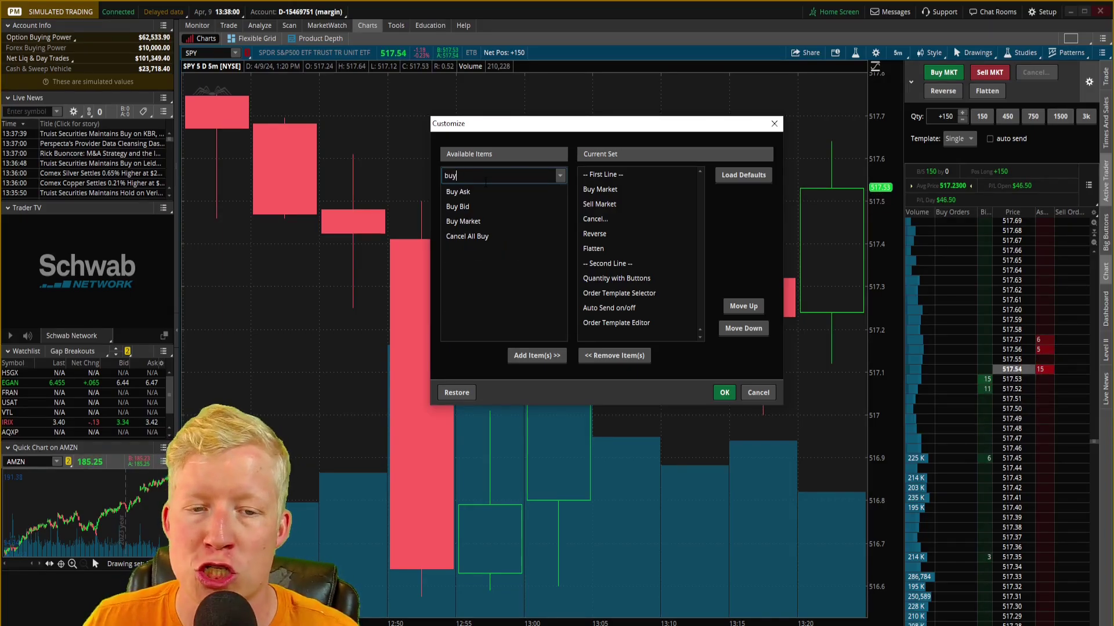
key(BackSpace)
key(BackSpace)
key(BackSpace)
text(sell)
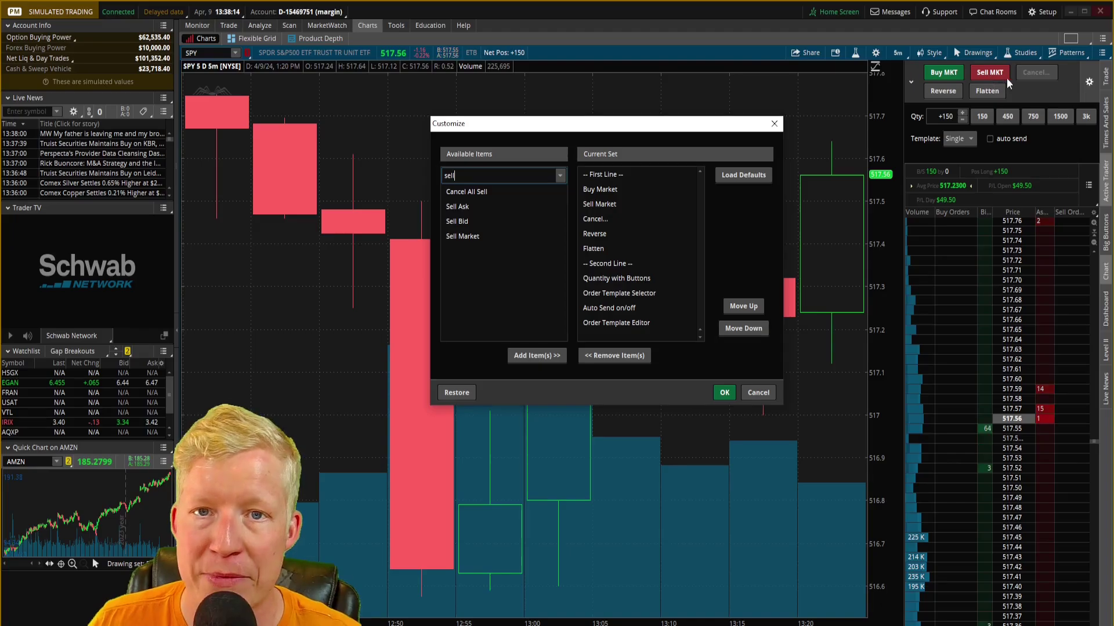
double_click(465, 208)
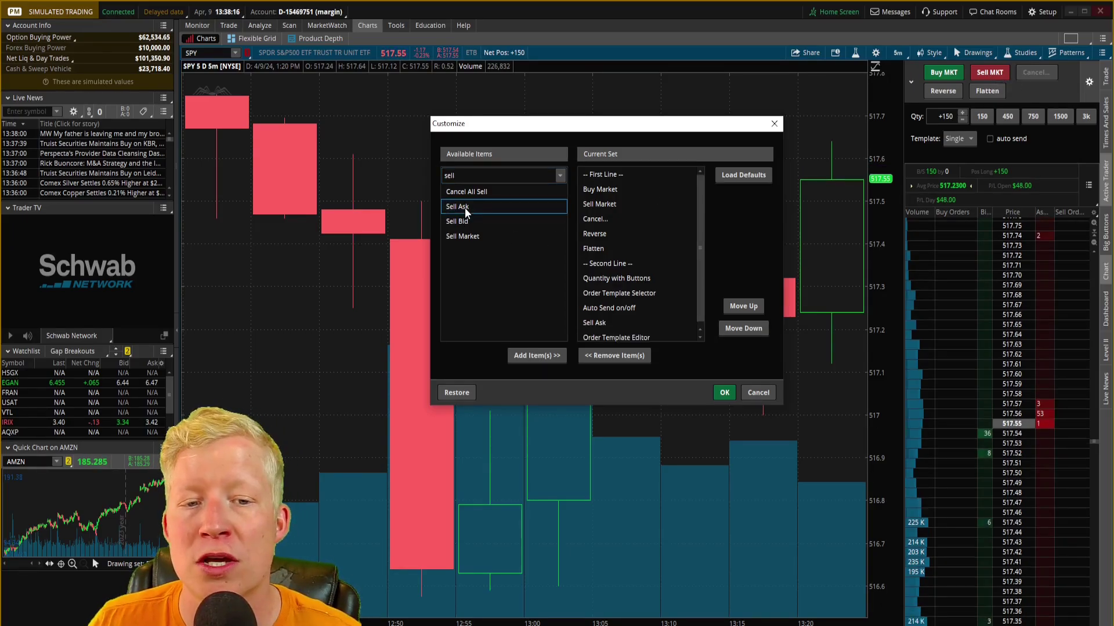
double_click(458, 221)
Move Sell Ask and Sell Bid directly below Buy Market and apply with OK
scroll(663, 242, down, 1)
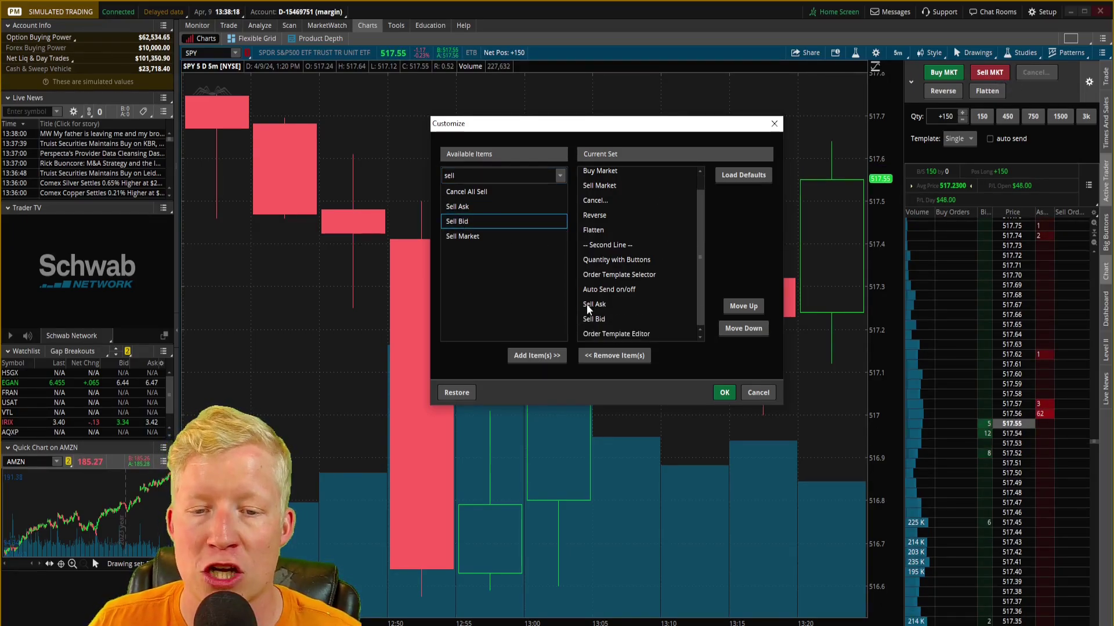
click(606, 306)
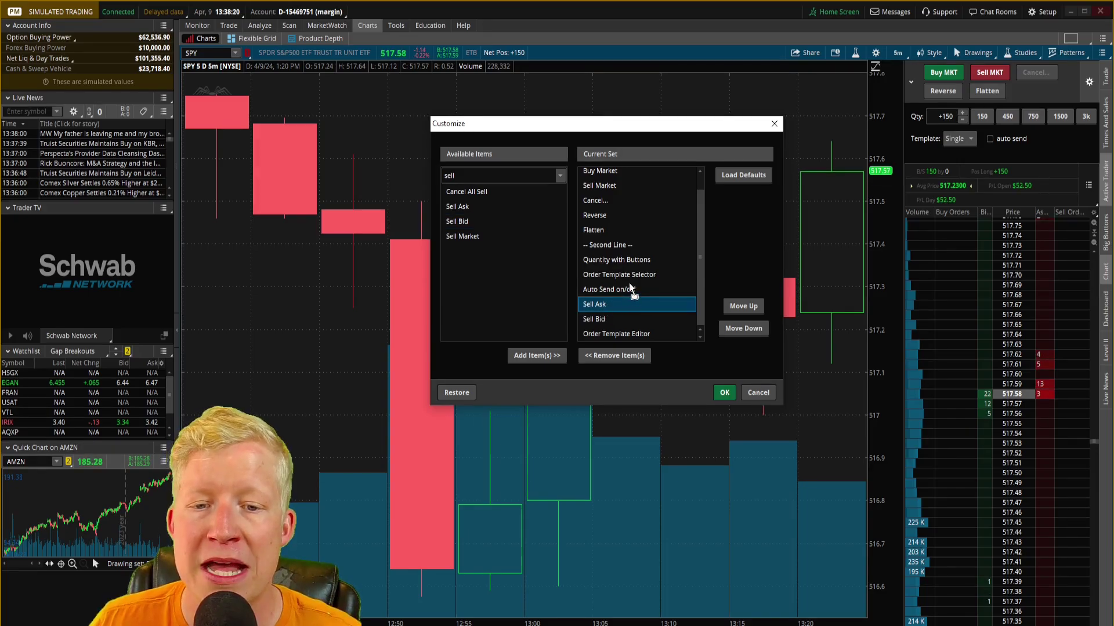
drag(632, 293, 617, 189)
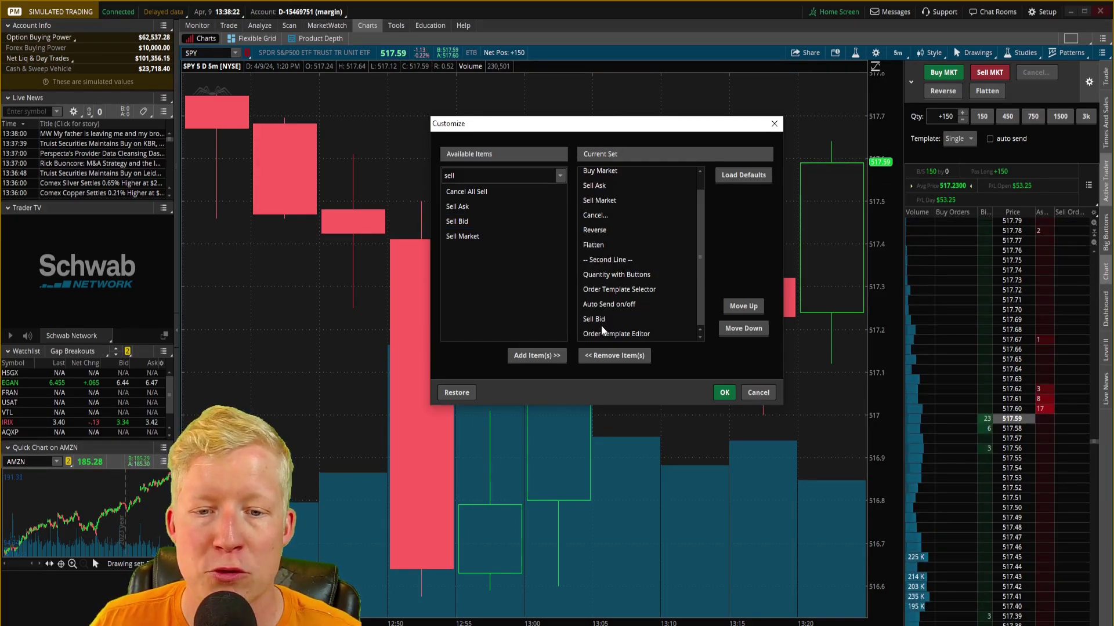
drag(602, 324, 610, 198)
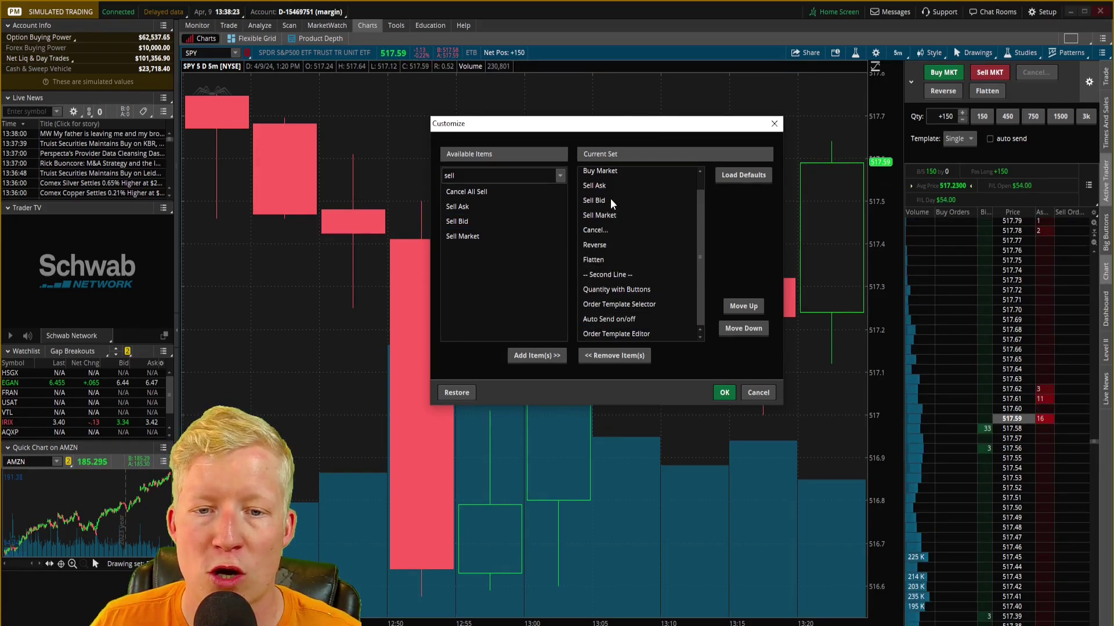
click(726, 392)
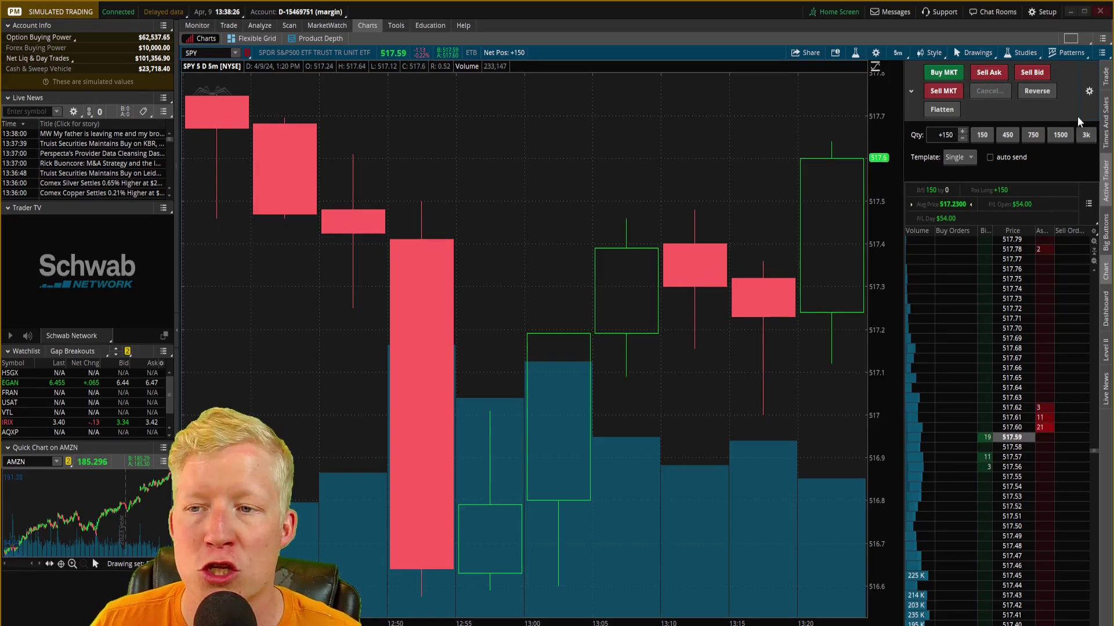
Dismiss the reopened Customize dialog without making changes
click(1088, 91)
drag(1102, 83, 812, 103)
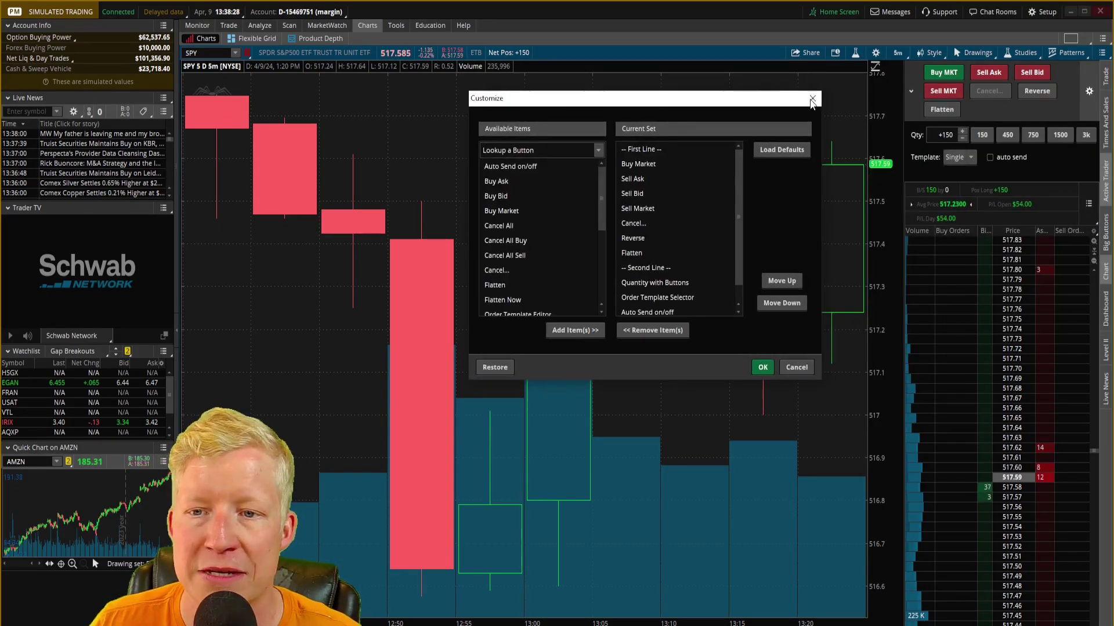
click(812, 100)
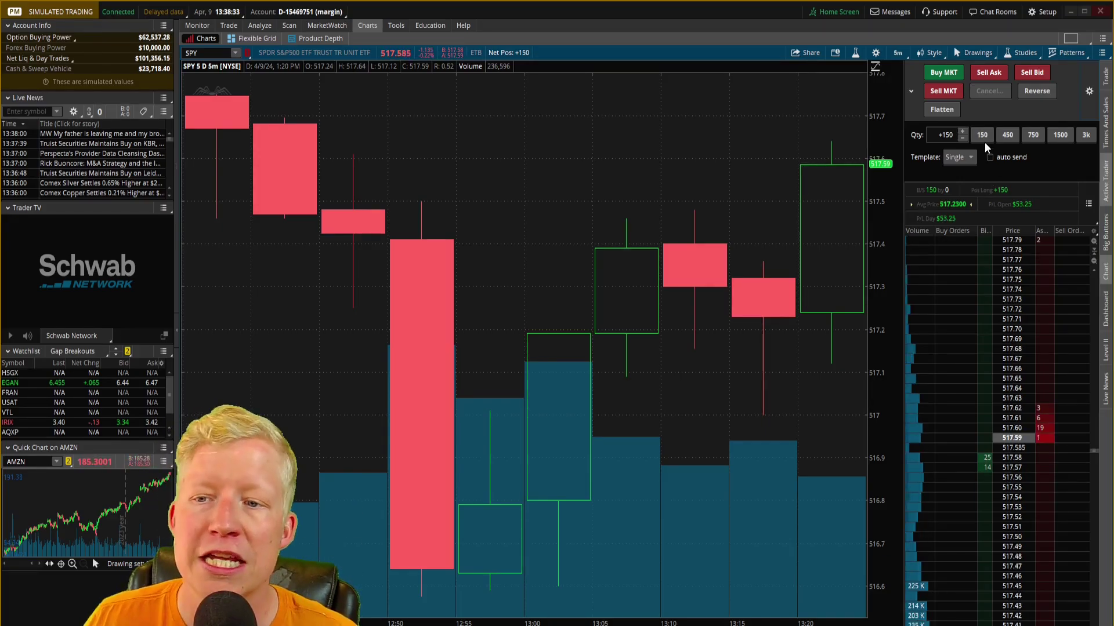
Enable auto send and sell the 150 SPY shares at market without confirmation
click(955, 90)
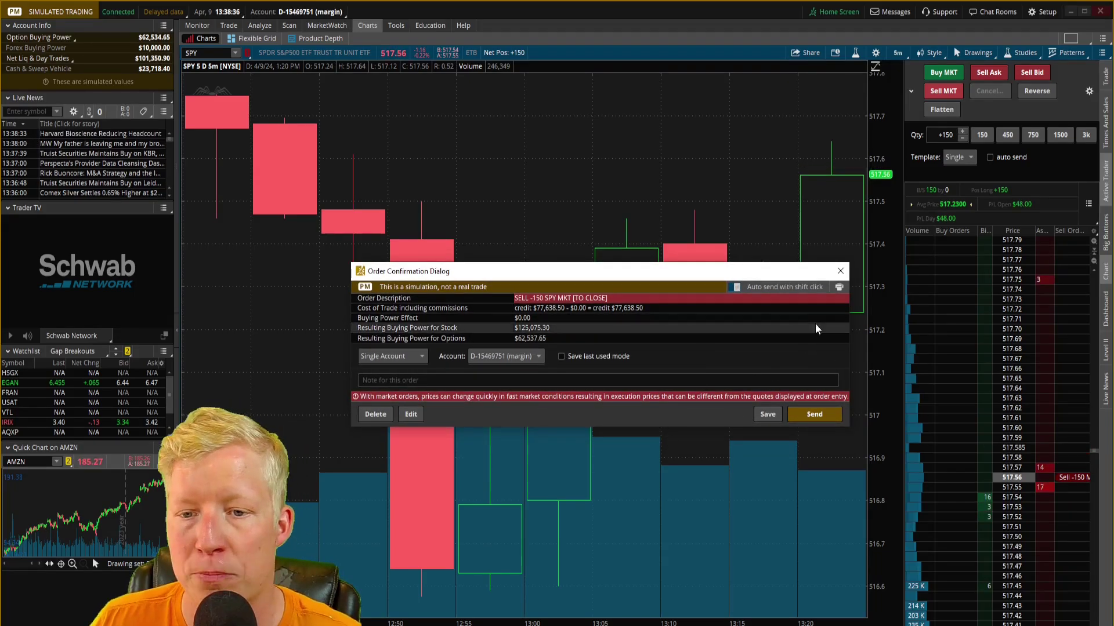
click(840, 272)
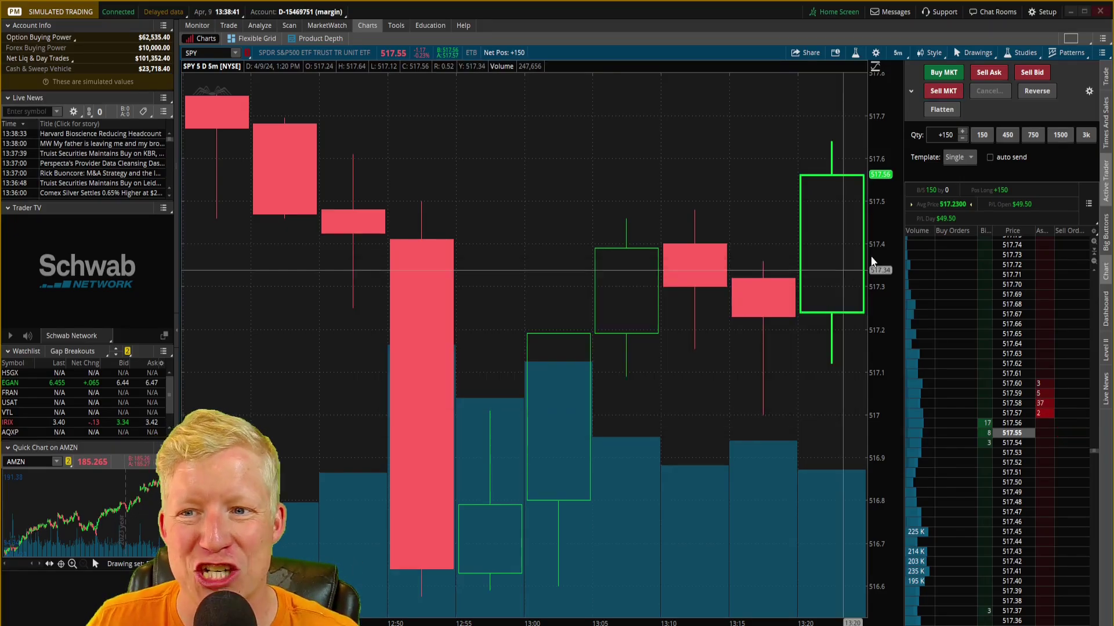
click(989, 159)
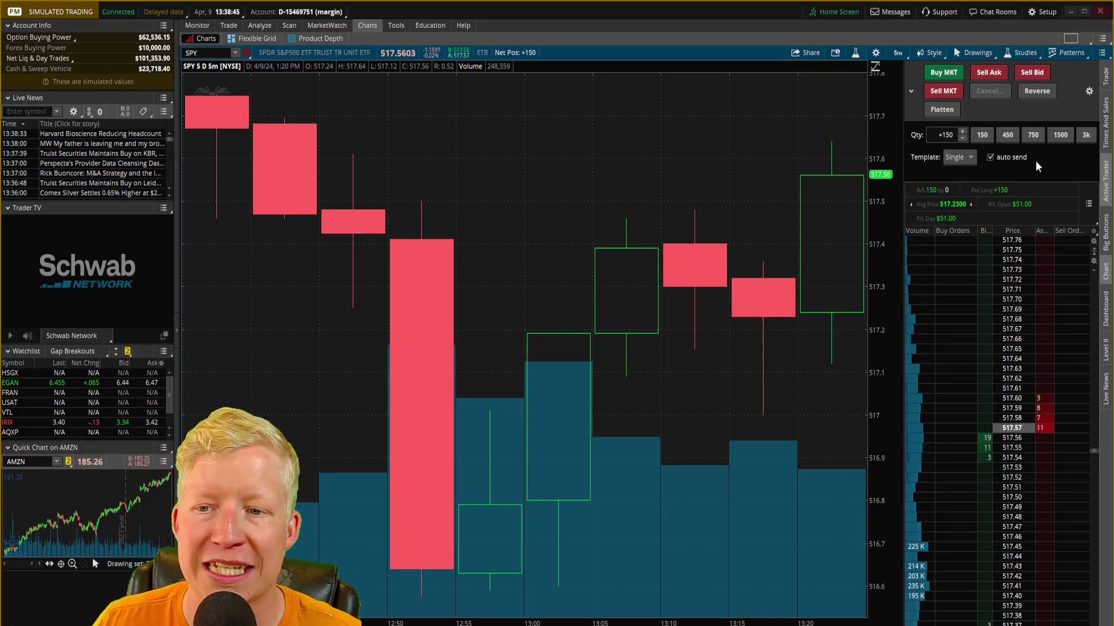
click(956, 92)
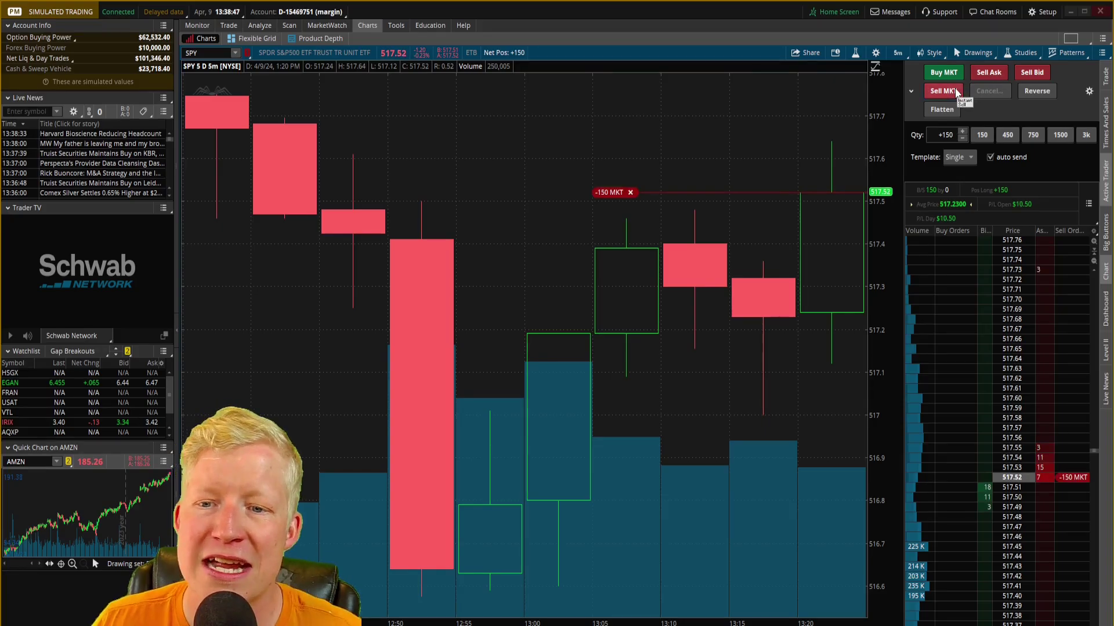